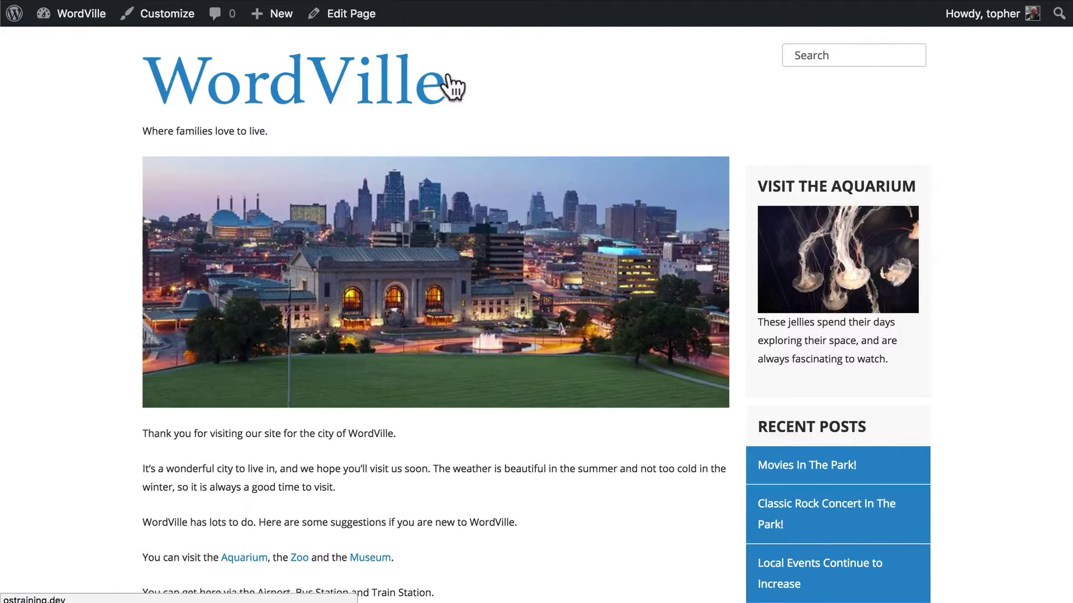
# Open the site's menu management screen from the dashboard and create a menu named Primary Nav.
pyautogui.click(81, 13)
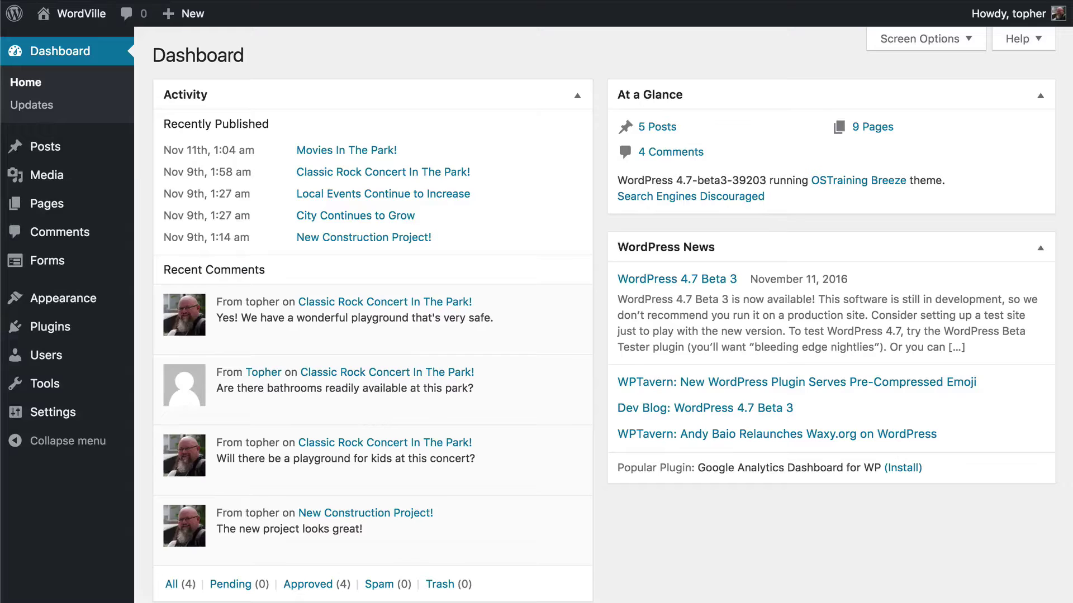
pyautogui.moveTo(90, 308)
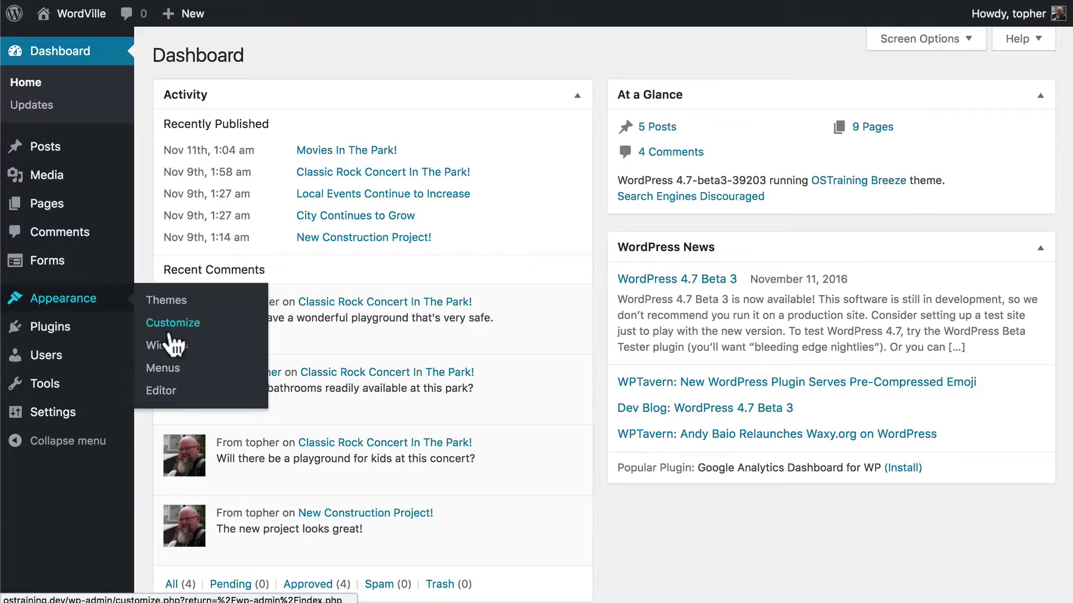
pyautogui.click(167, 379)
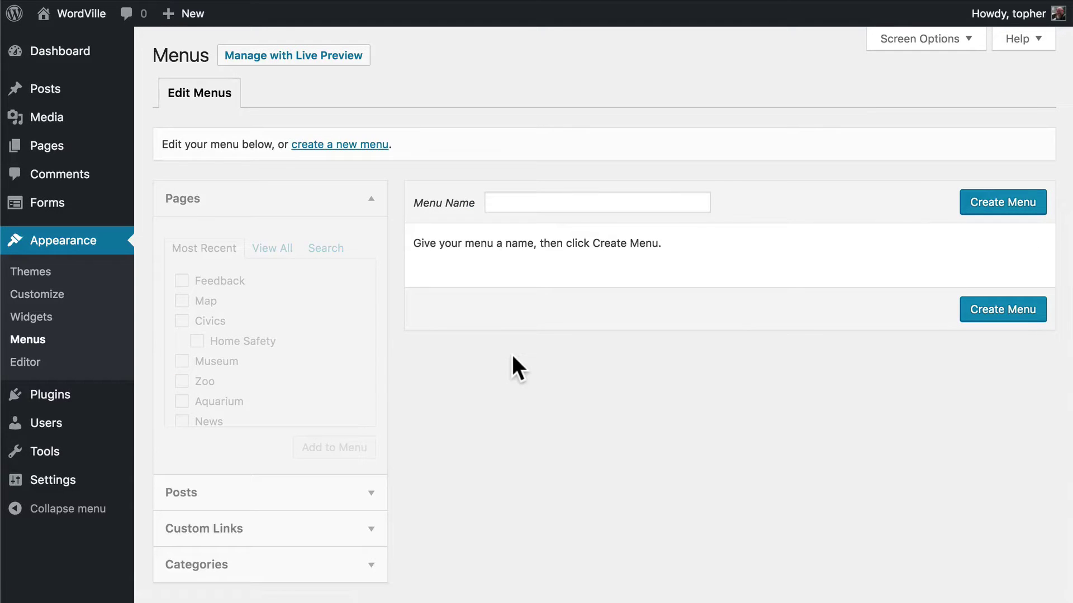
pyautogui.click(555, 205)
pyautogui.write('Prima')
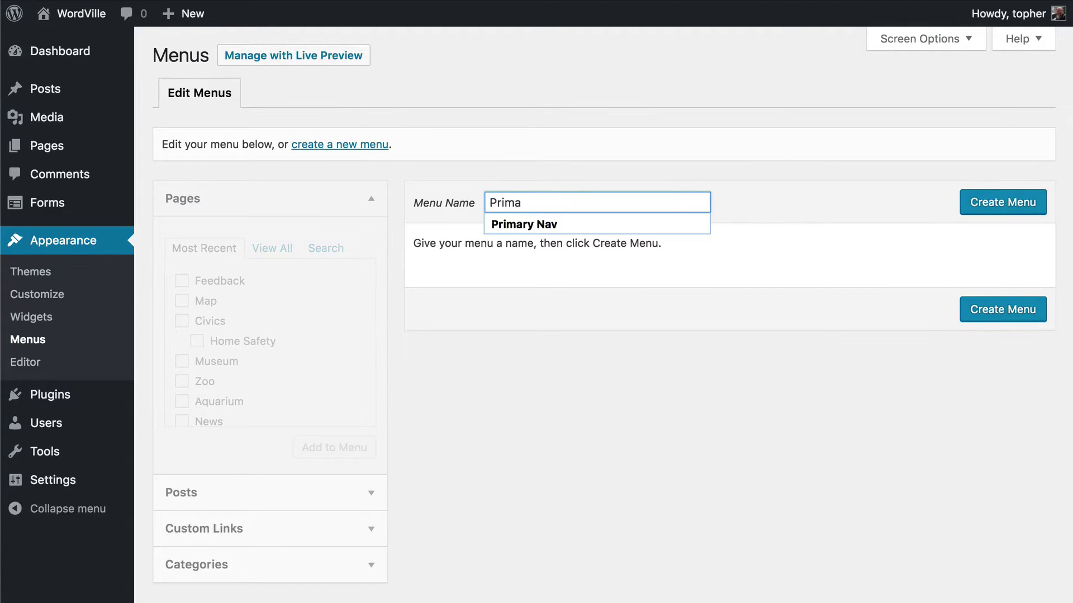
pyautogui.press('Down')
pyautogui.press('Return')
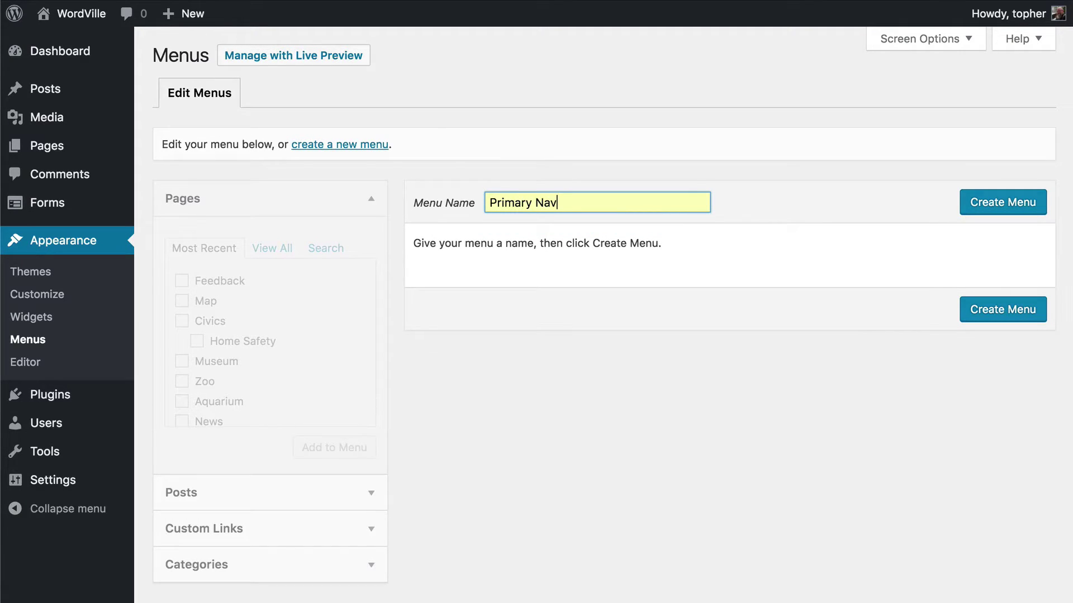
pyautogui.press('Return')
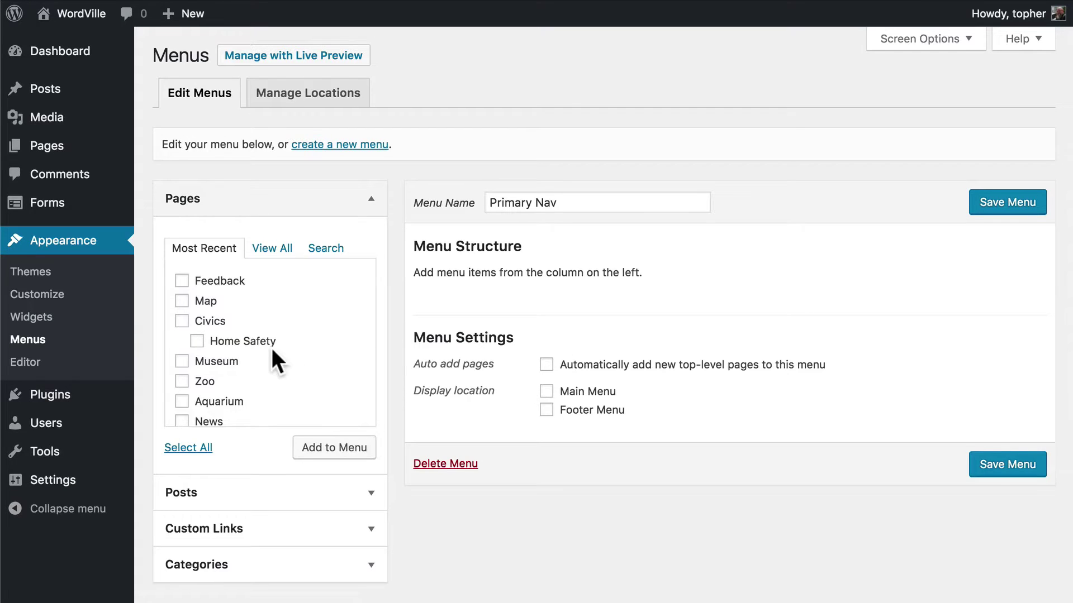
# Review the pages, posts, custom links and categories available as menu item sources.
pyautogui.scroll(-3, 270, 349)
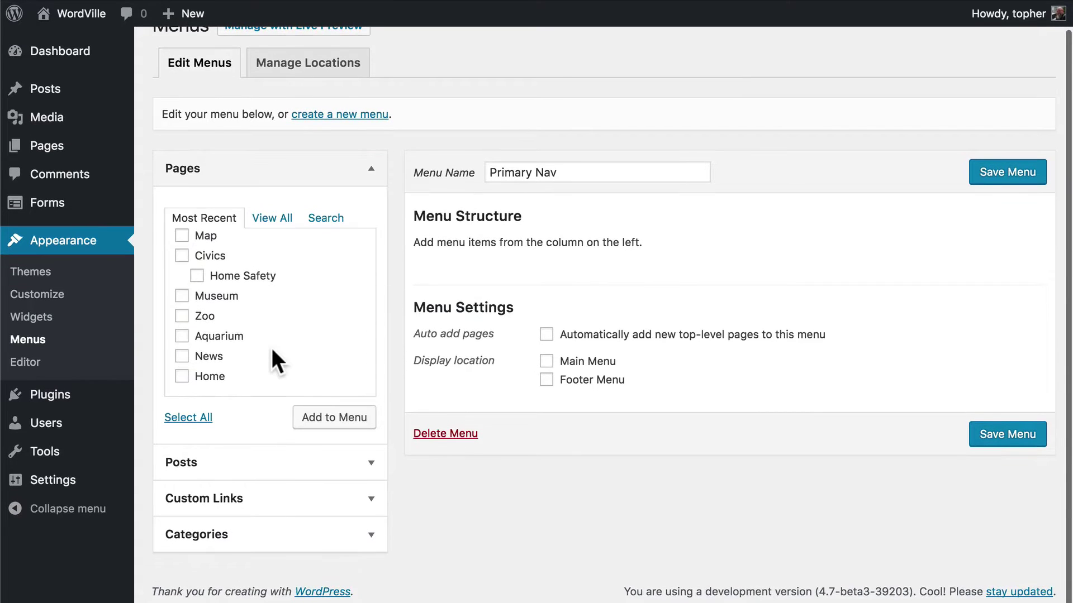
pyautogui.click(291, 471)
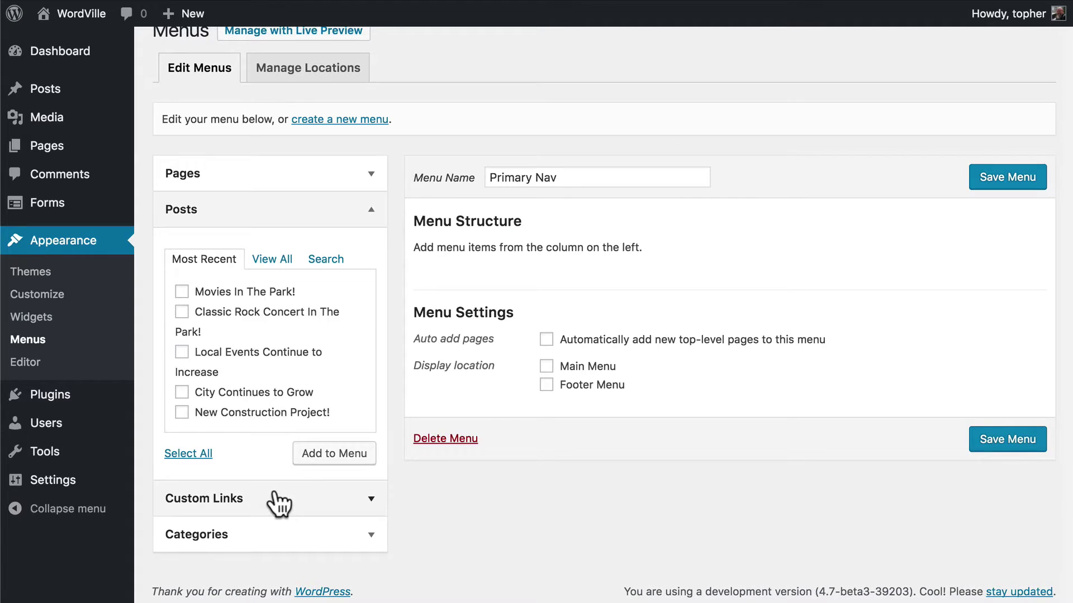
pyautogui.click(280, 497)
pyautogui.click(212, 447)
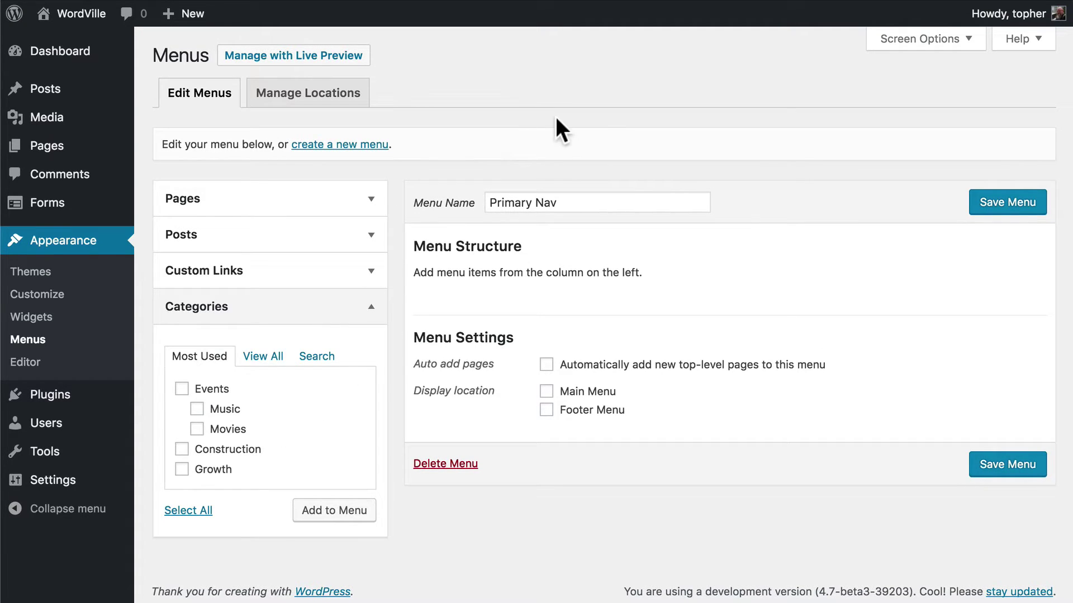
# Review the optional Submissions, Tags and Format boxes in the screen options.
pyautogui.click(923, 40)
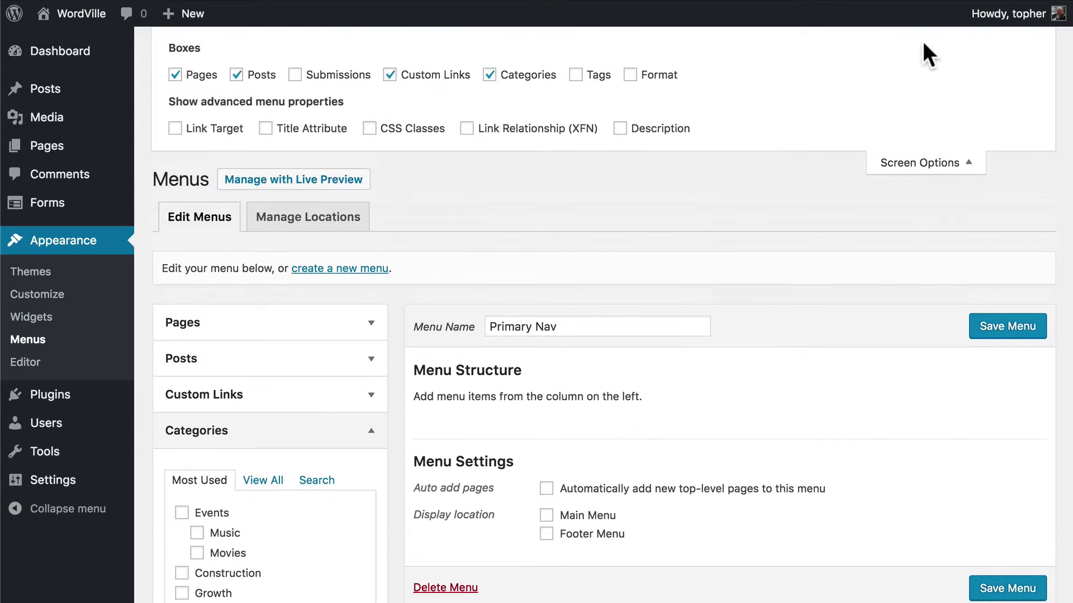
pyautogui.click(333, 78)
pyautogui.click(593, 78)
pyautogui.click(637, 76)
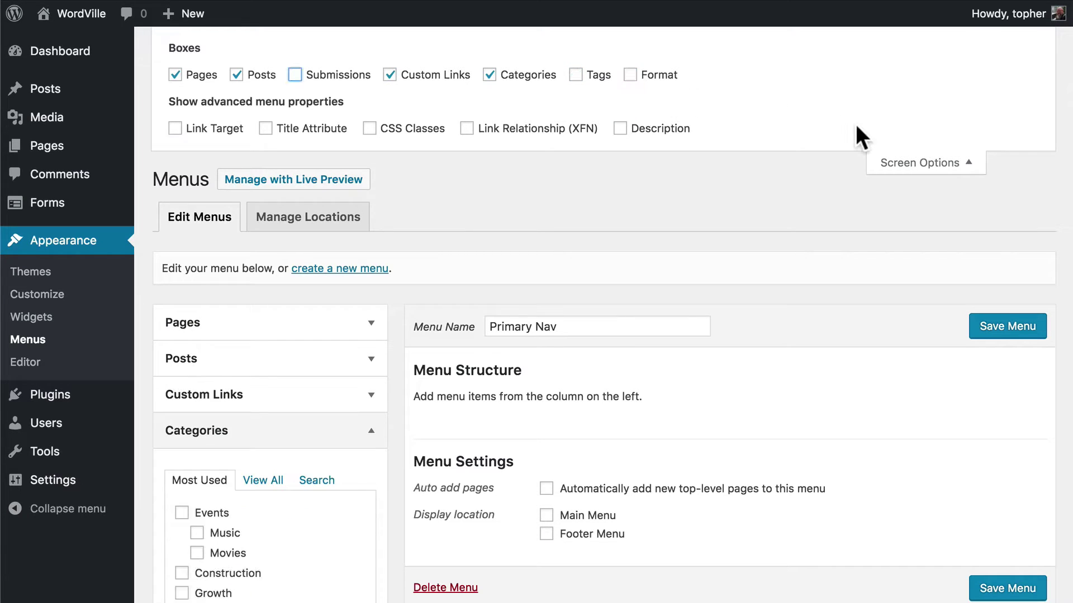
pyautogui.click(919, 163)
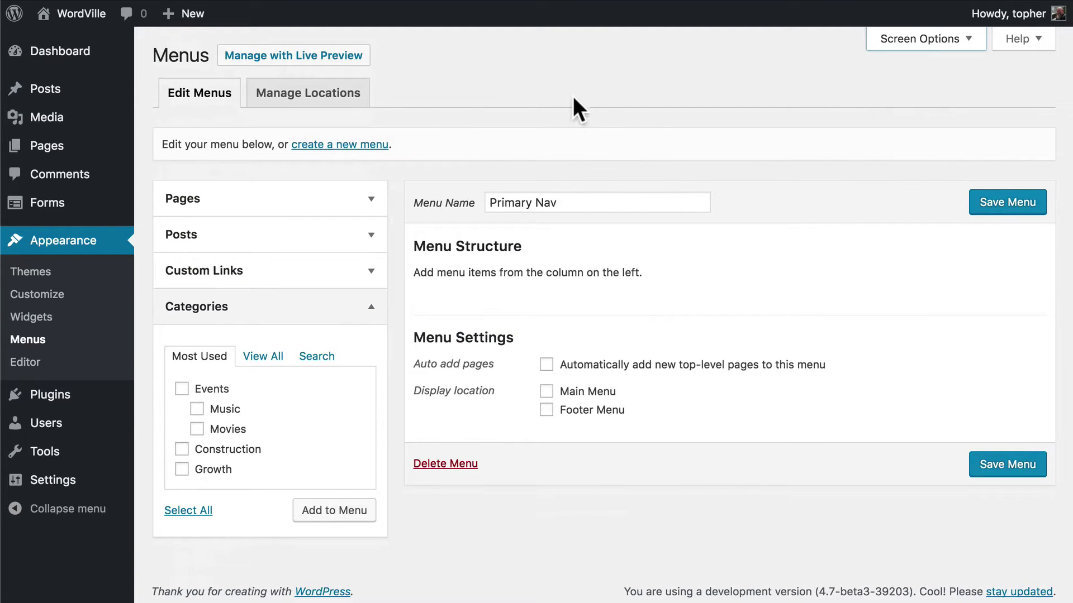
# Add the News page to the Primary Nav menu.
pyautogui.click(357, 193)
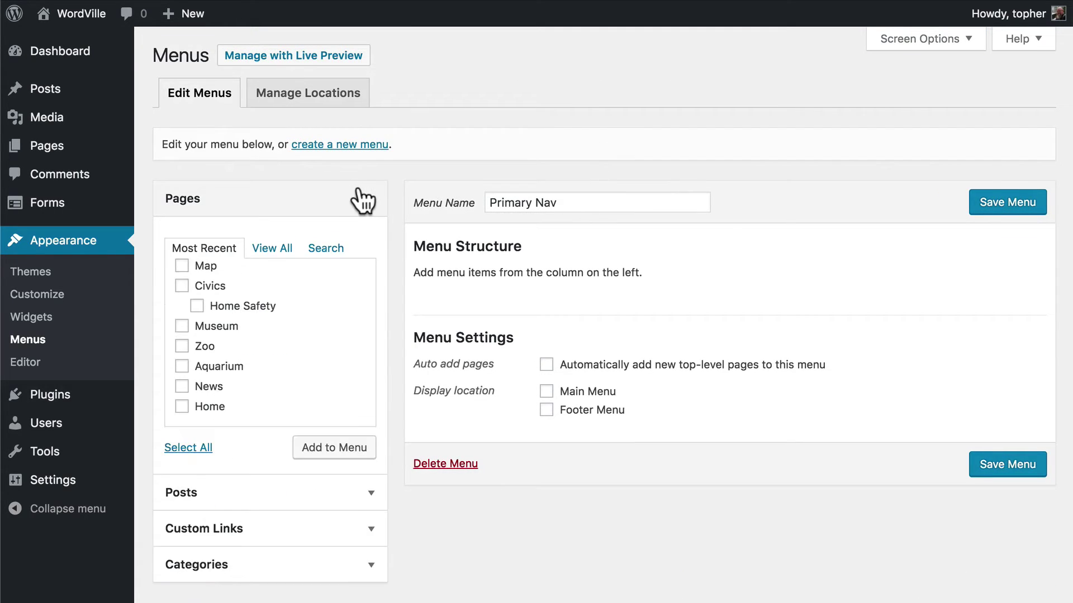
pyautogui.scroll(-1, 309, 290)
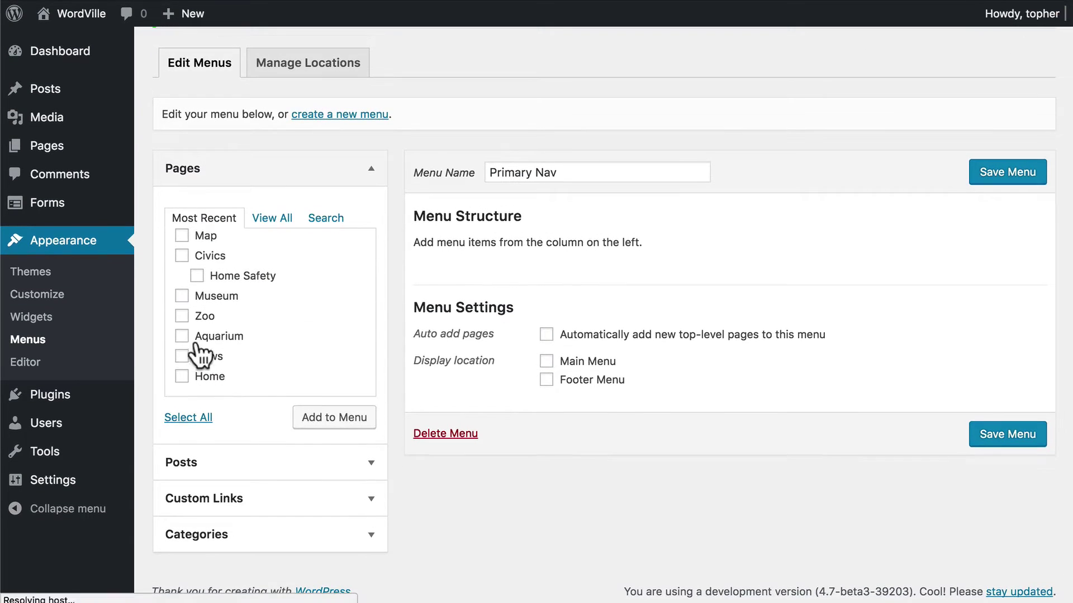
pyautogui.click(182, 357)
pyautogui.click(326, 424)
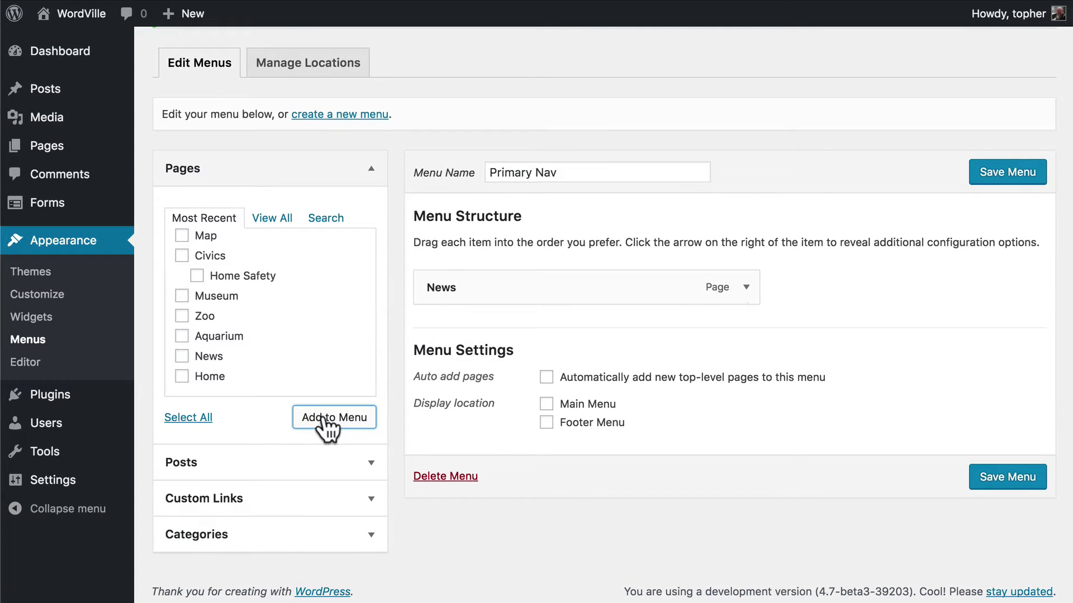
# Expand the News menu item and enable the Link Target, Title Attribute and CSS Classes advanced menu properties.
pyautogui.click(747, 287)
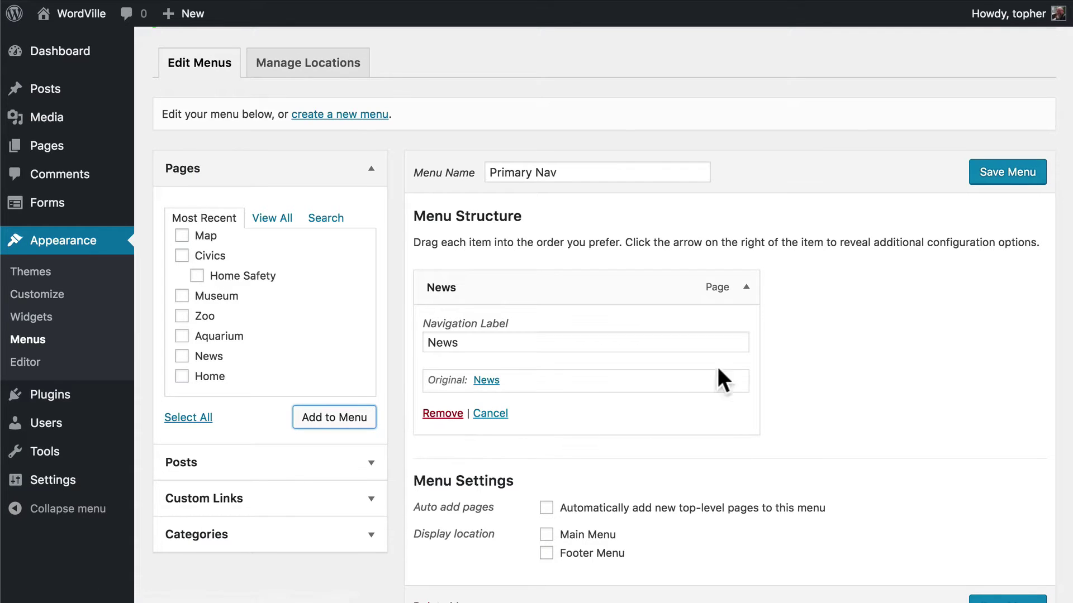
pyautogui.press('Return')
pyautogui.scroll(1, 813, 148)
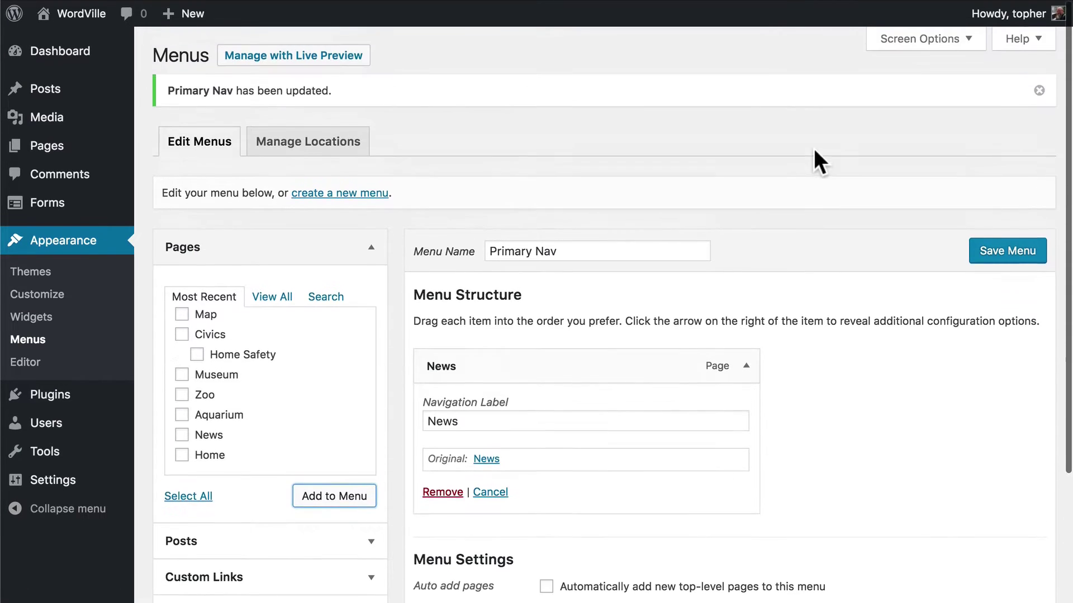
pyautogui.click(910, 43)
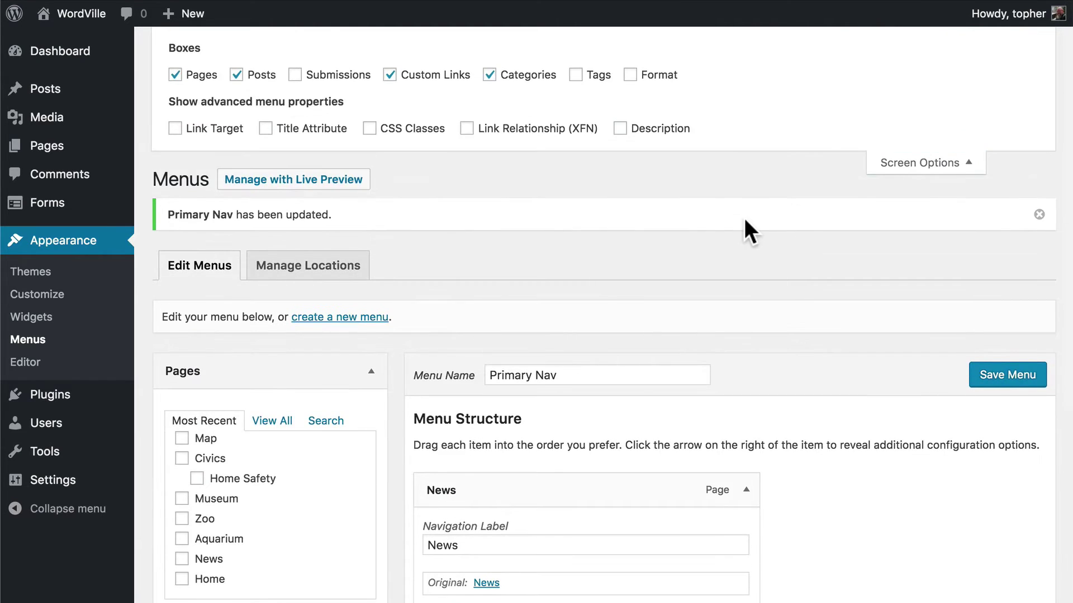
pyautogui.scroll(-5, 744, 218)
pyautogui.scroll(4, 744, 218)
pyautogui.scroll(-1, 744, 218)
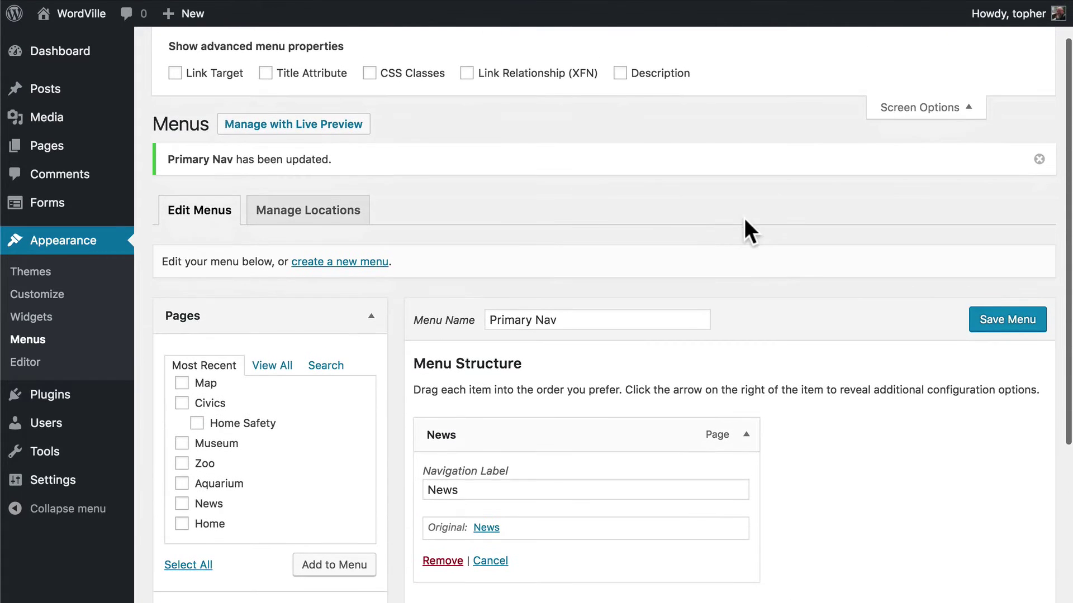
pyautogui.click(212, 77)
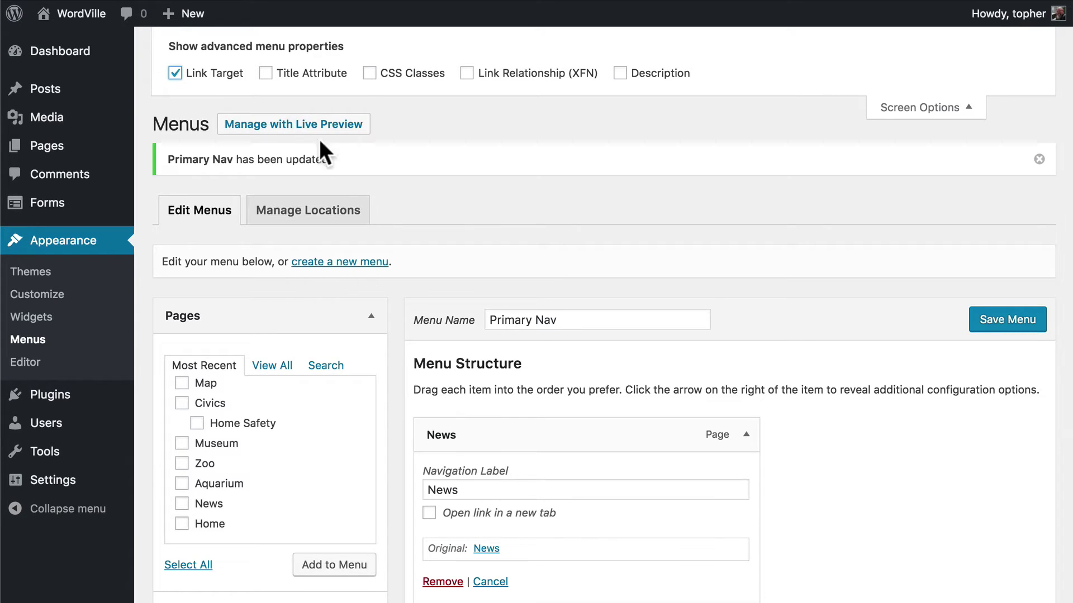
pyautogui.click(316, 74)
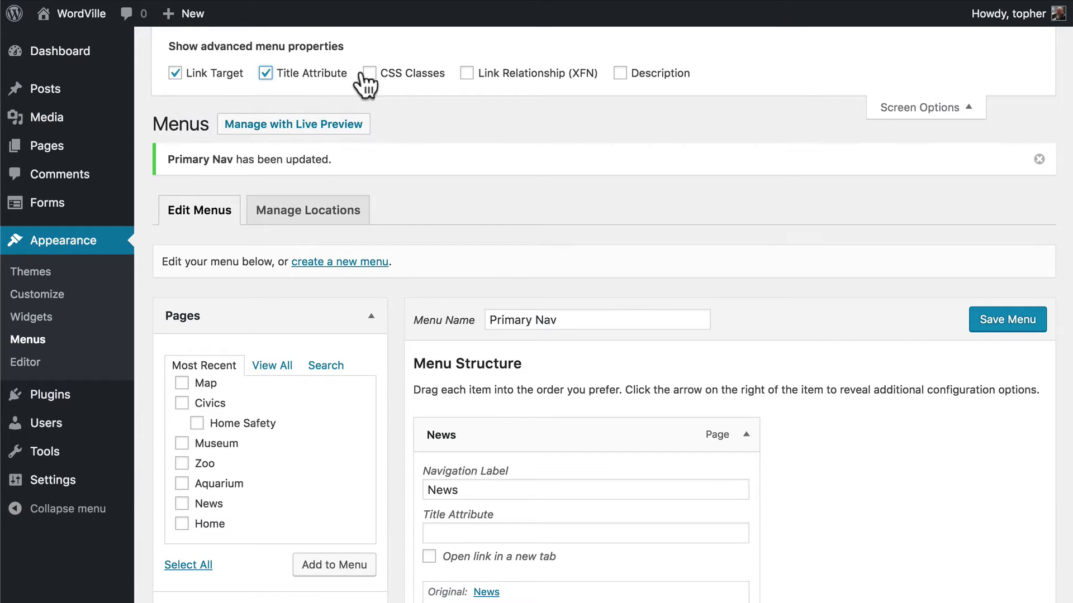
pyautogui.click(402, 80)
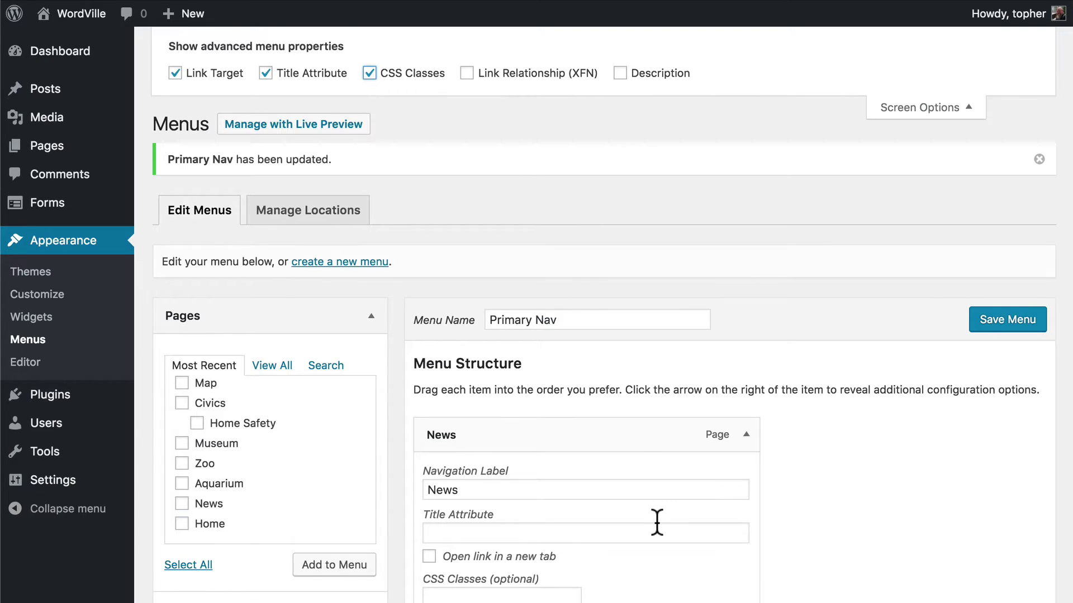
# Enable the Link Relationship (XFN) and Description menu properties and inspect their fields in the News item.
pyautogui.scroll(-3, 655, 524)
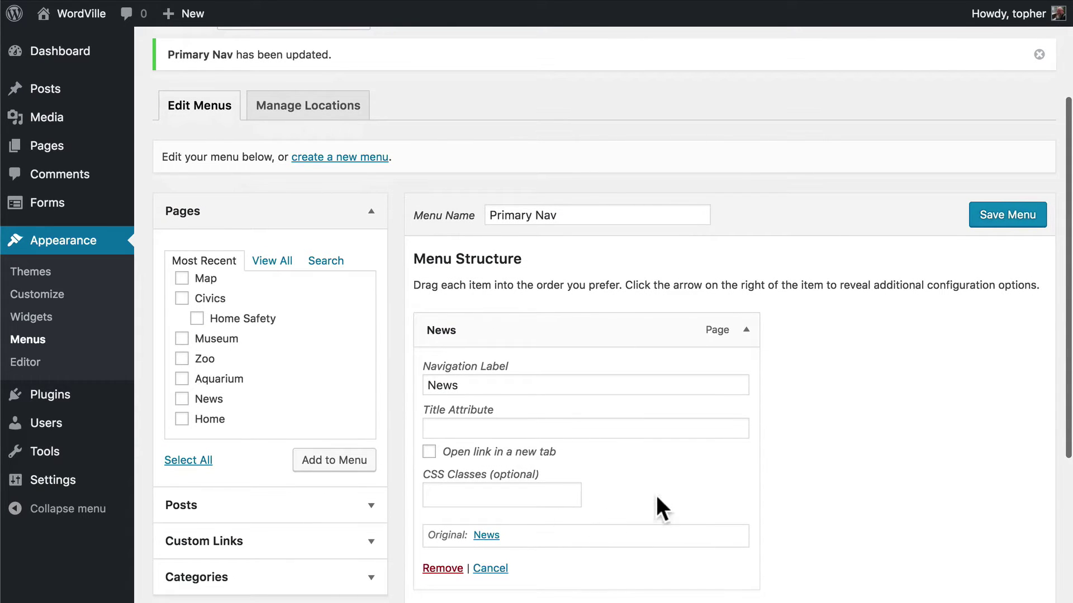
pyautogui.scroll(3, 673, 472)
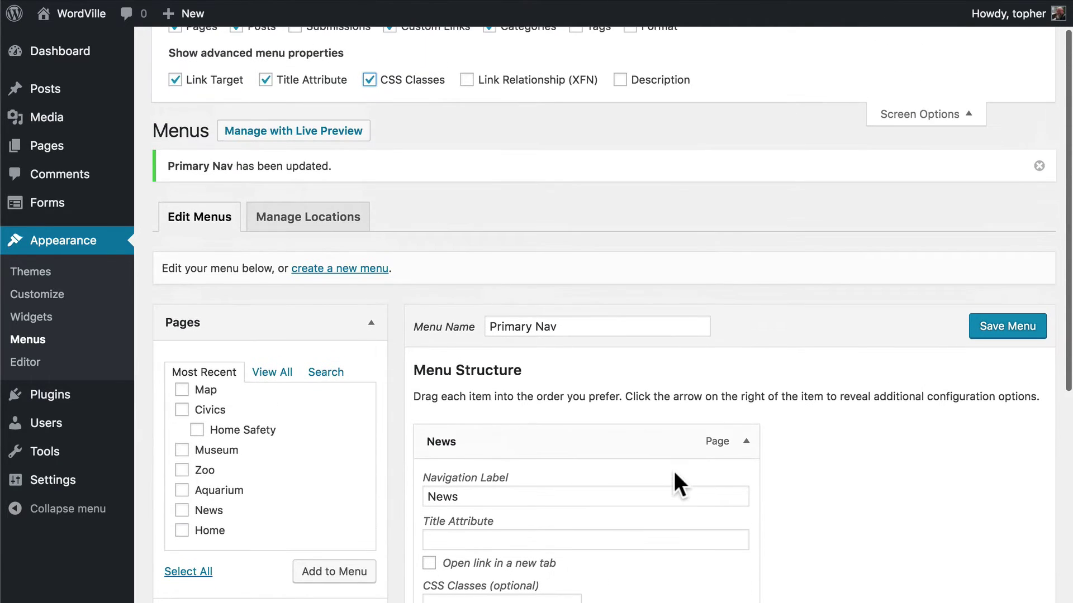
pyautogui.click(500, 83)
pyautogui.scroll(-2, 639, 484)
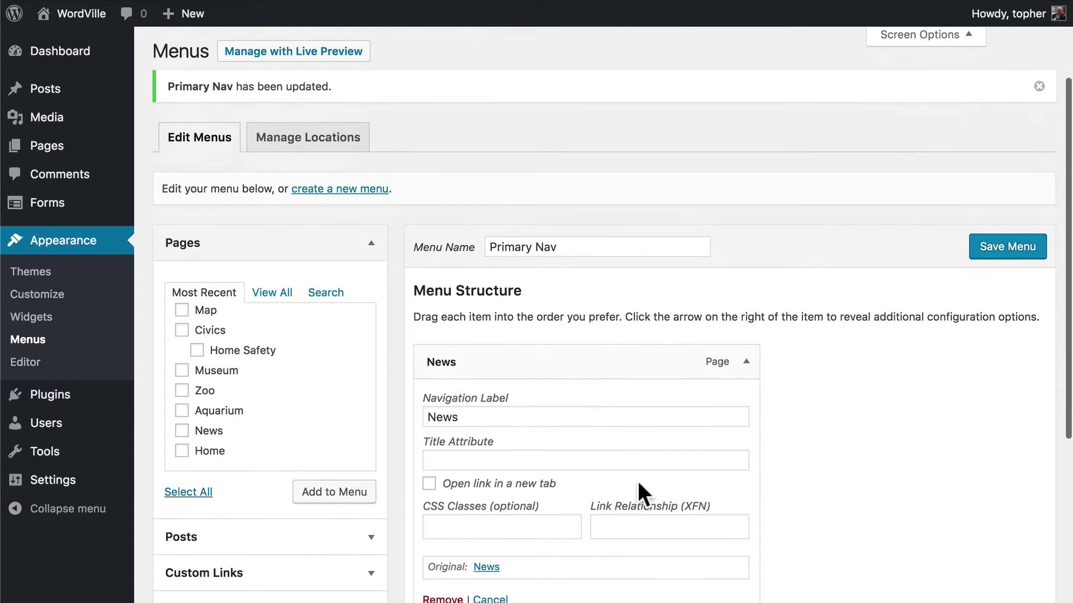
pyautogui.click(630, 526)
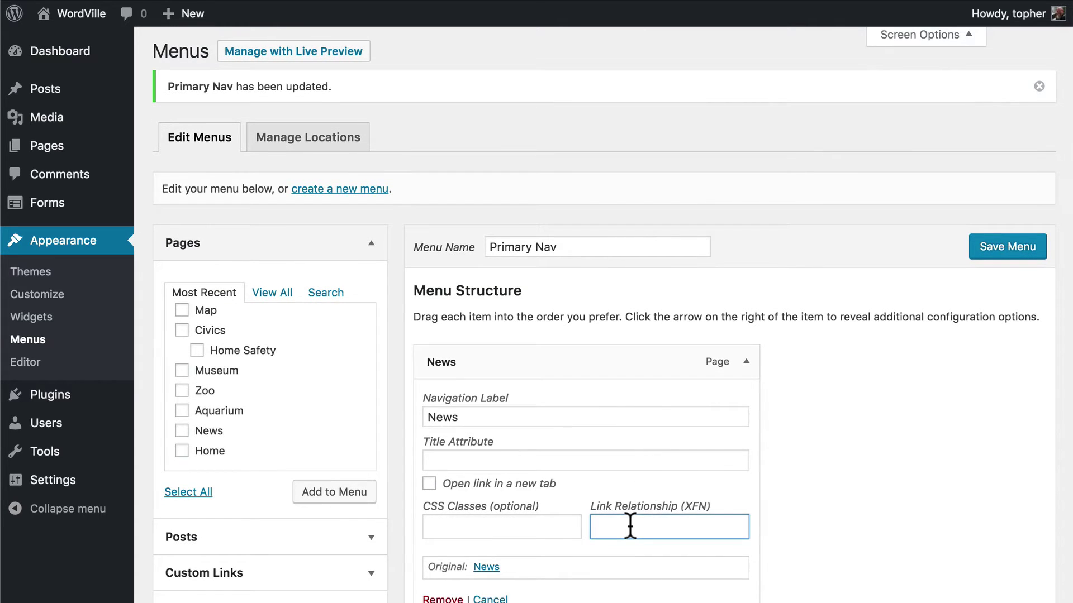
pyautogui.scroll(3, 630, 526)
pyautogui.click(620, 129)
pyautogui.scroll(-4, 730, 576)
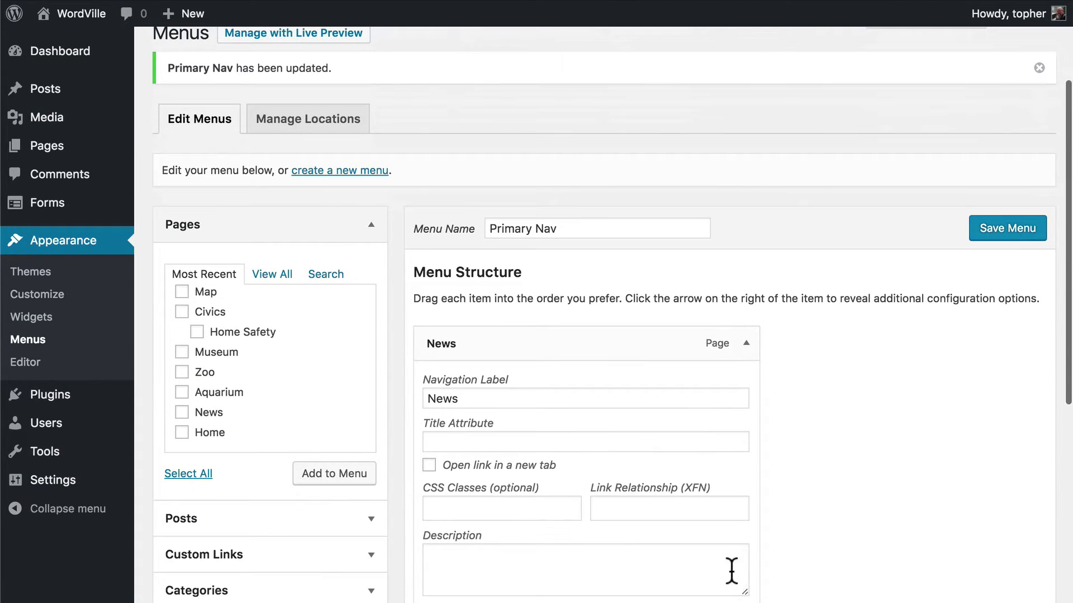
pyautogui.scroll(-2, 732, 495)
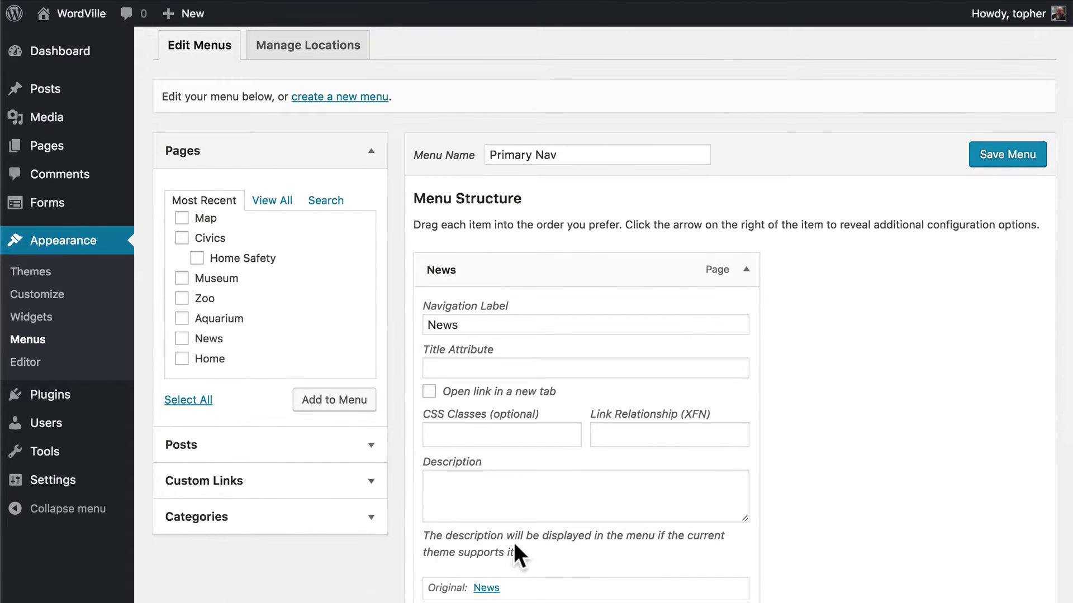
pyautogui.scroll(6, 711, 514)
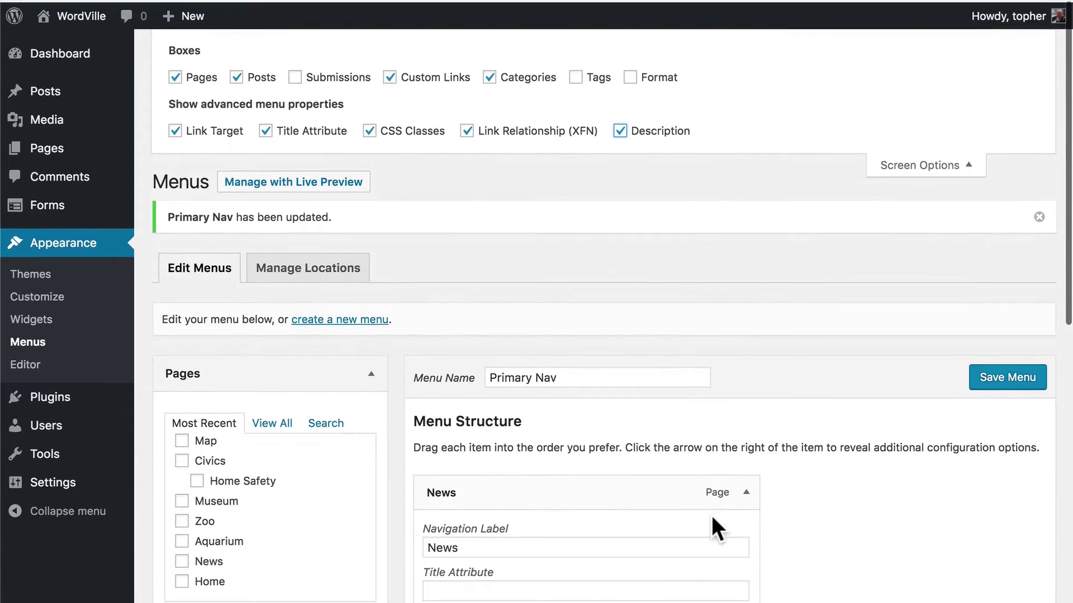
# Disable all five advanced menu properties: Description, Link Relationship (XFN), CSS Classes, Title Attribute and Link Target.
pyautogui.click(619, 130)
pyautogui.click(509, 130)
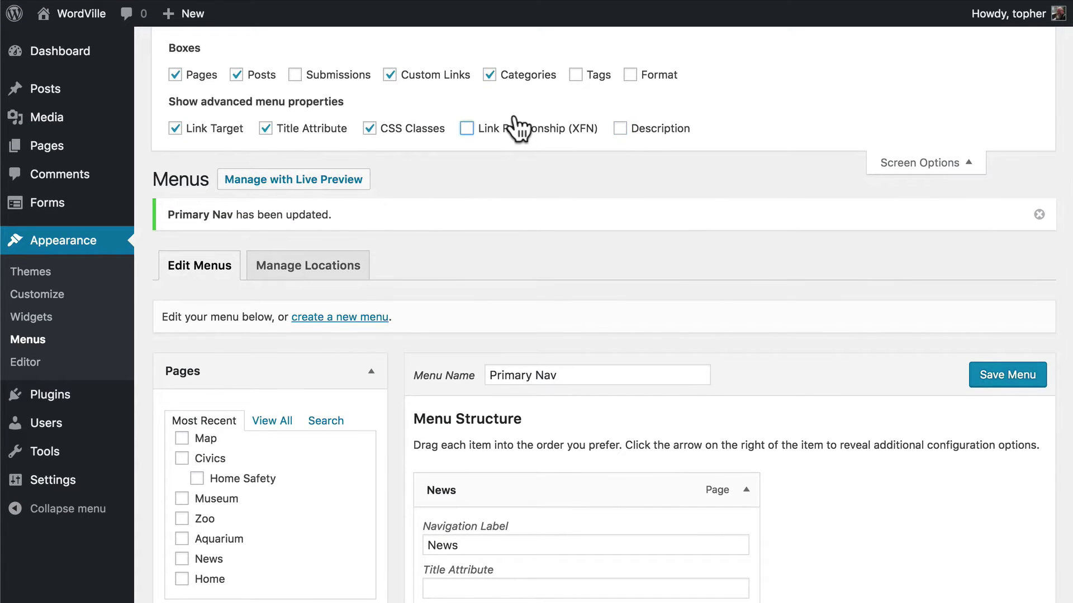
pyautogui.click(411, 130)
pyautogui.click(297, 129)
pyautogui.click(214, 131)
pyautogui.scroll(-5, 369, 388)
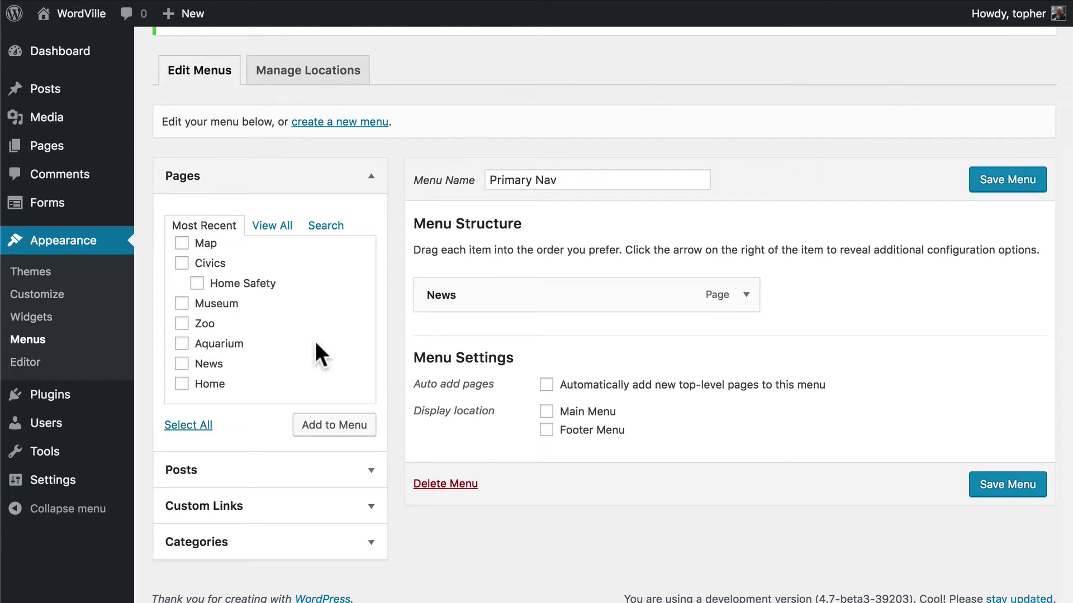
pyautogui.scroll(1, 316, 343)
pyautogui.scroll(-3, 316, 343)
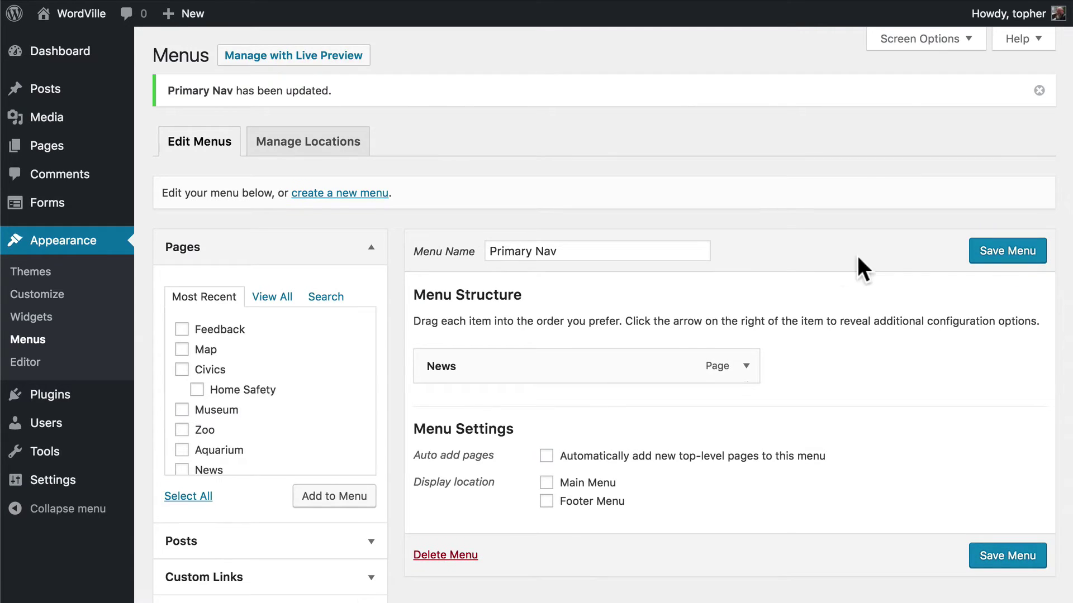
# Create a new page titled Attractions and publish it.
pyautogui.click(50, 156)
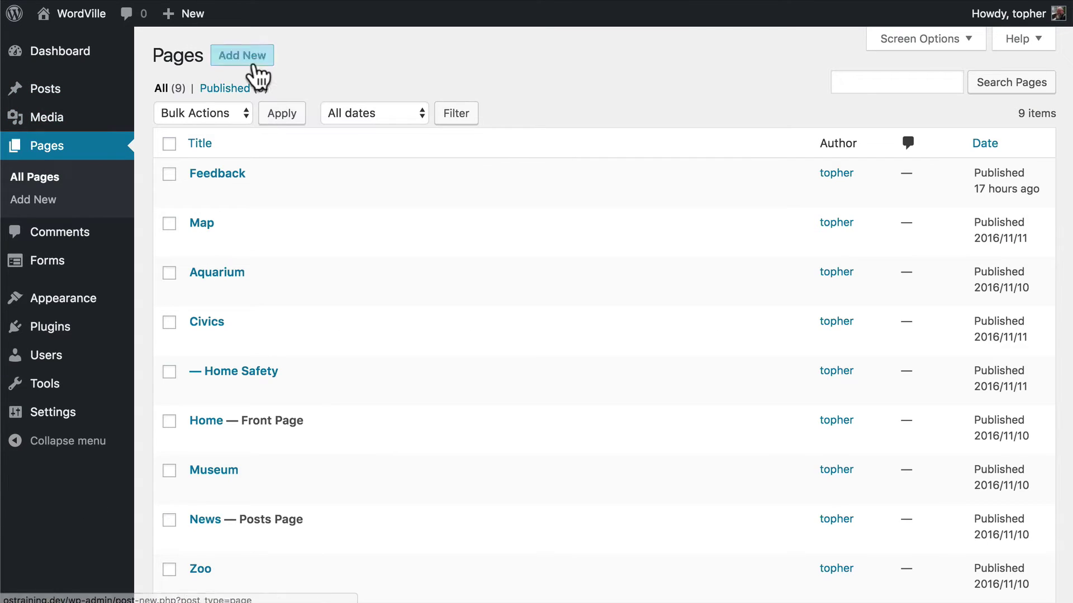
pyautogui.click(251, 61)
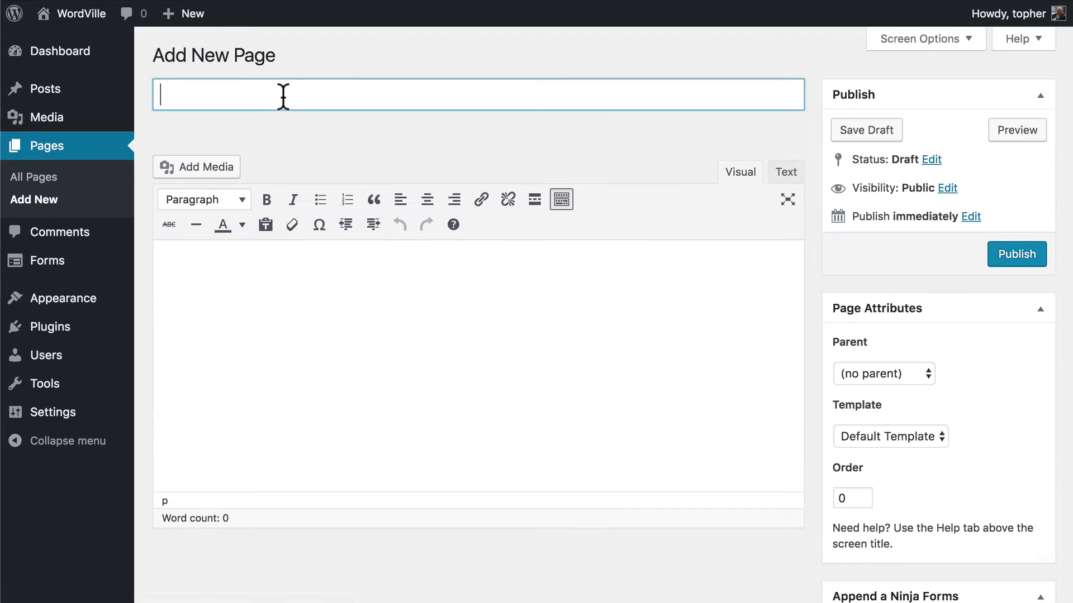
pyautogui.write('Attract')
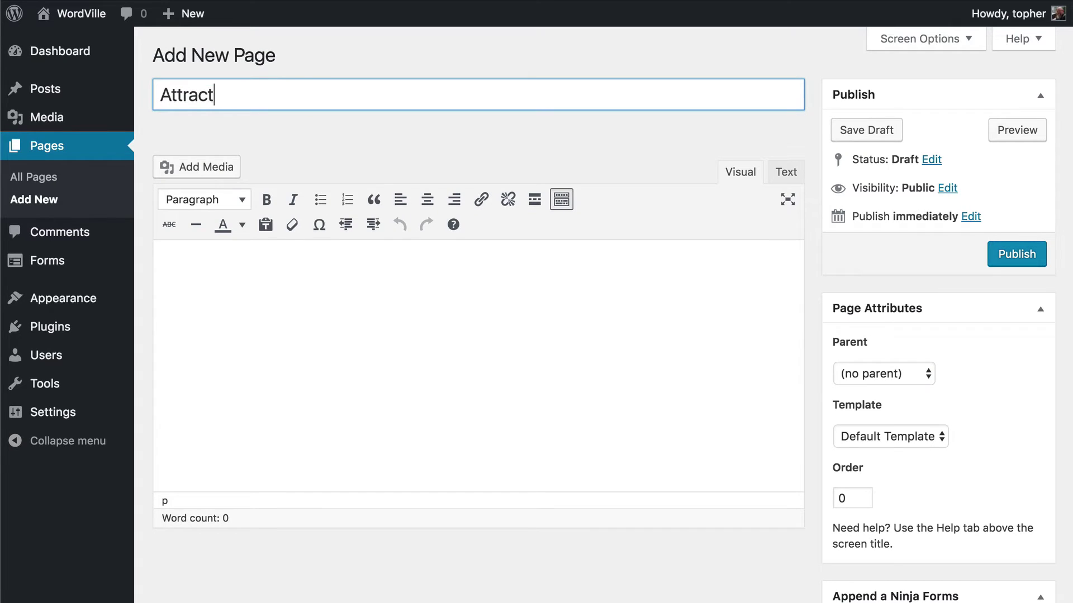
pyautogui.write('ions')
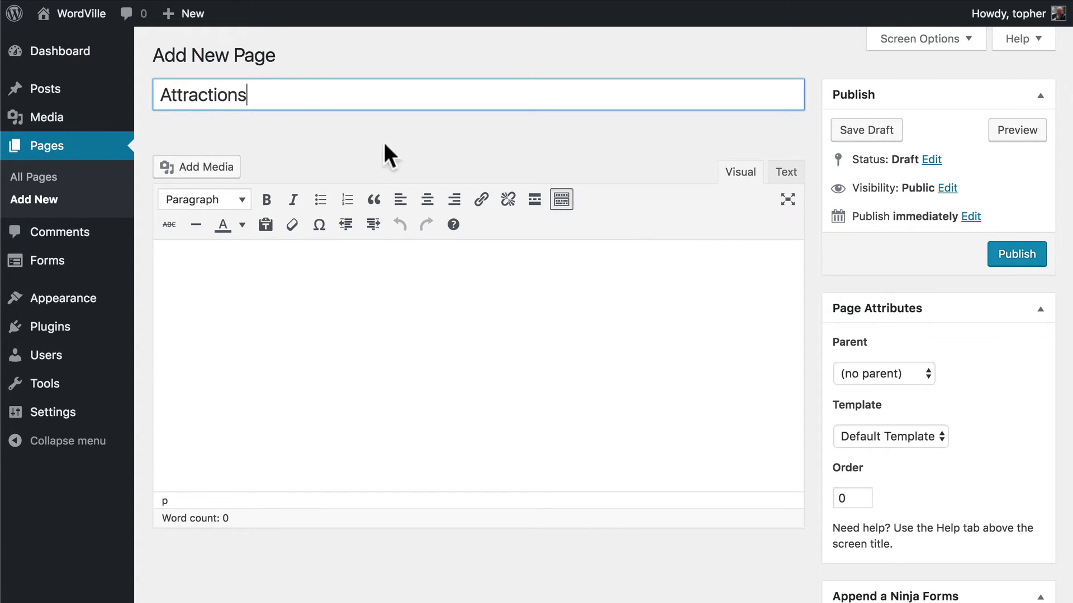
pyautogui.click(1014, 255)
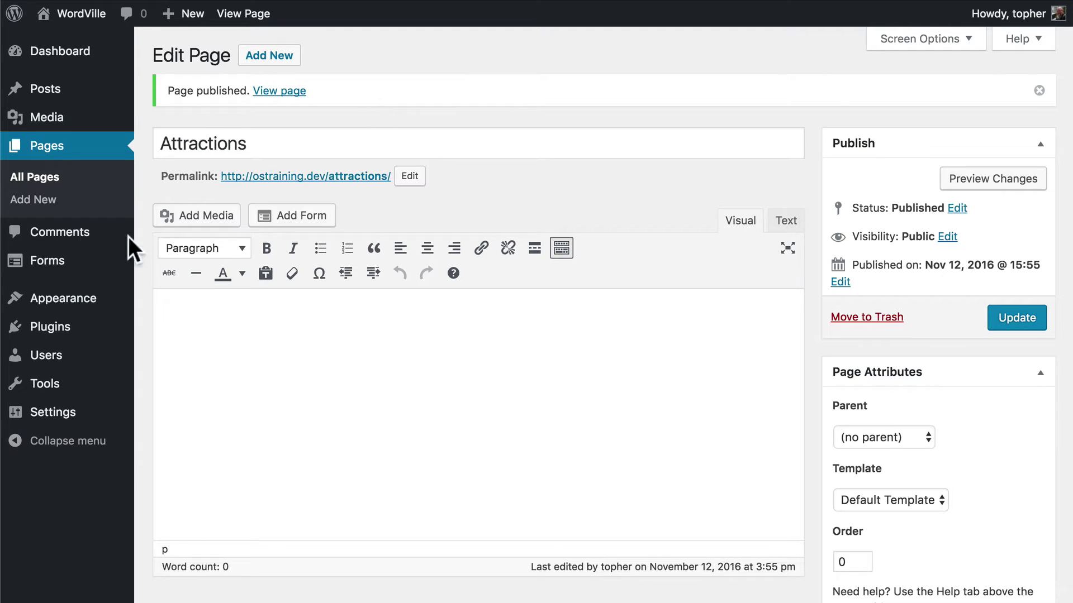
# Add the Attractions, Museum, Zoo and Aquarium pages to the Primary Nav menu and save the menu.
pyautogui.moveTo(61, 302)
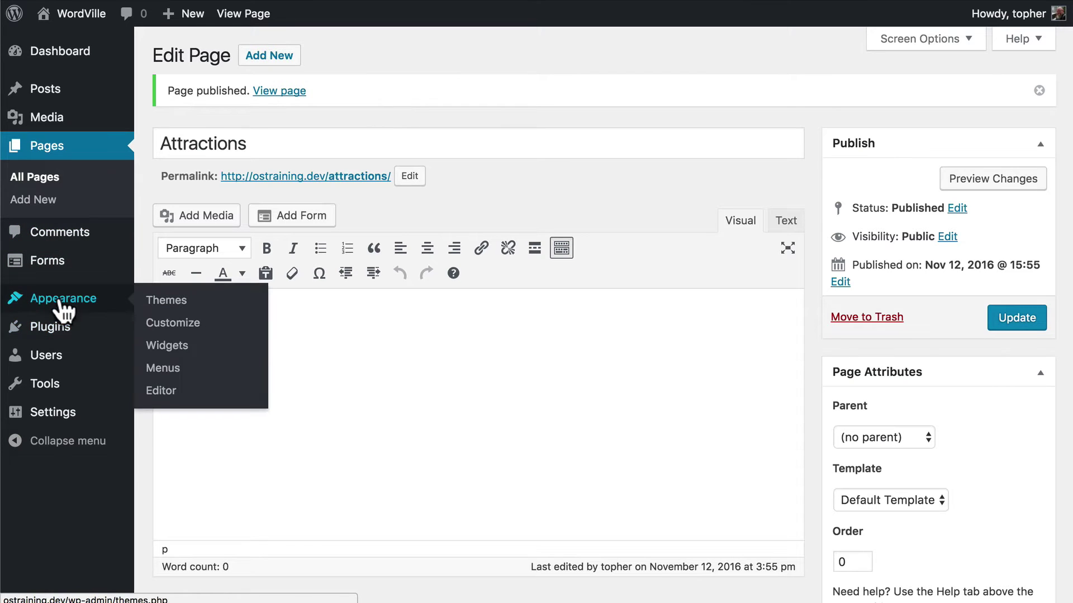
pyautogui.click(169, 369)
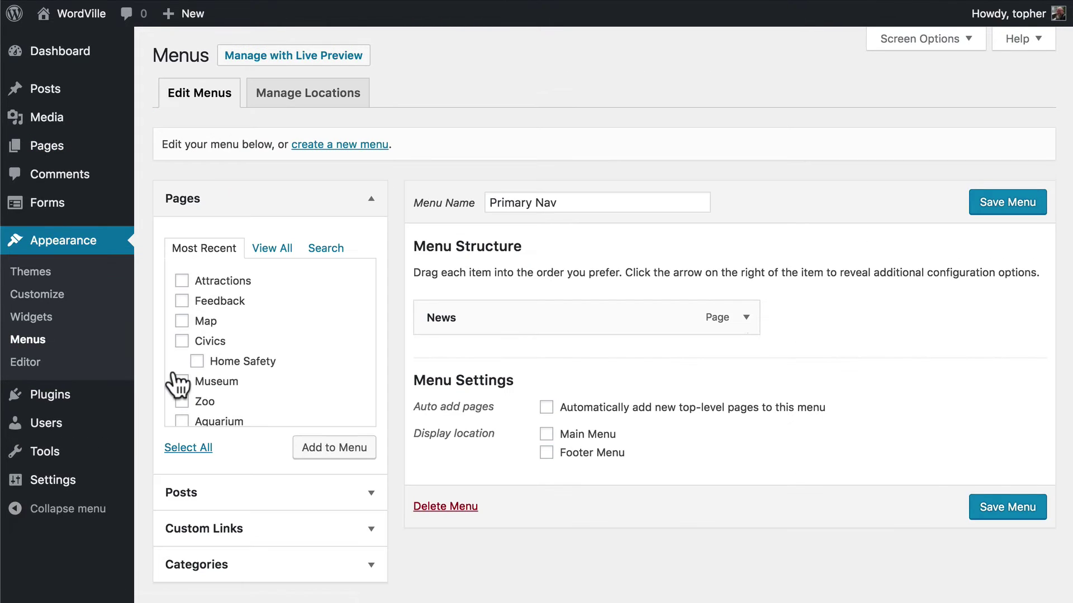
pyautogui.scroll(-5, 179, 380)
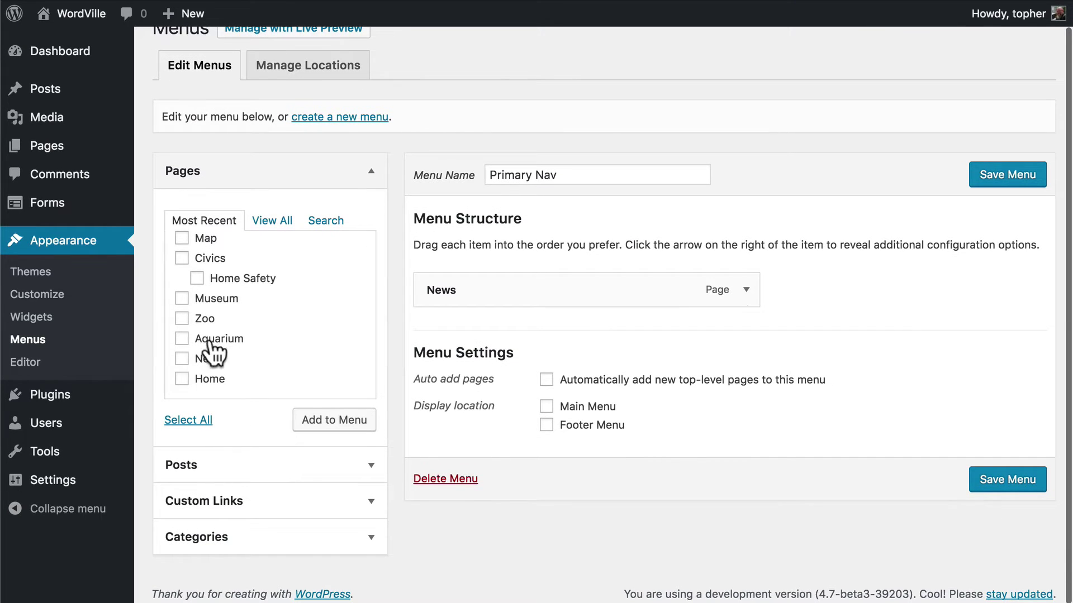
pyautogui.click(182, 341)
pyautogui.click(182, 320)
pyautogui.click(182, 299)
pyautogui.scroll(4, 184, 304)
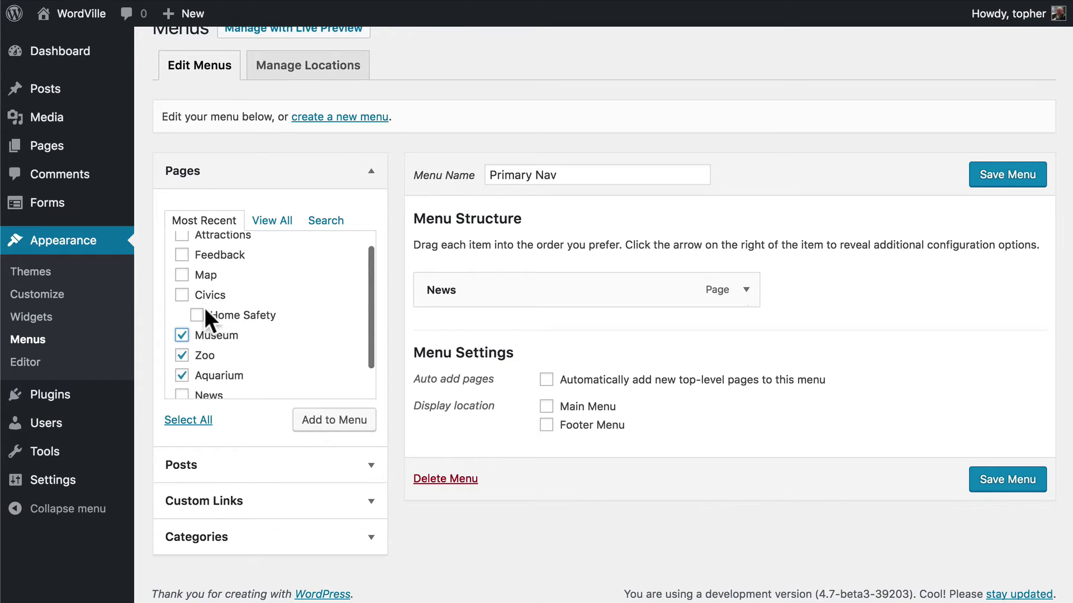
pyautogui.click(181, 277)
pyautogui.click(334, 446)
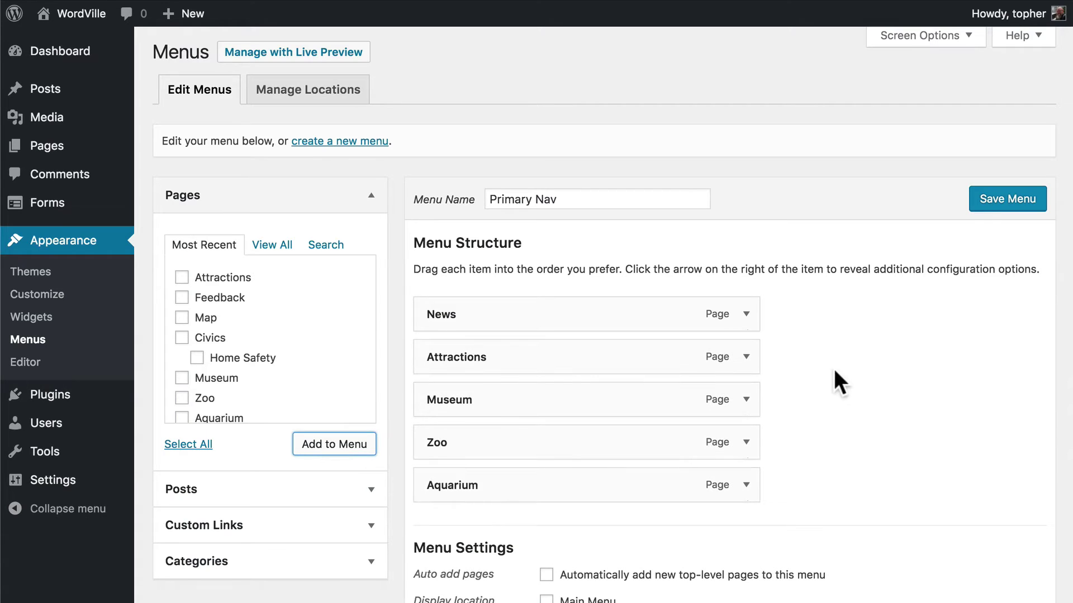
pyautogui.scroll(-3, 883, 350)
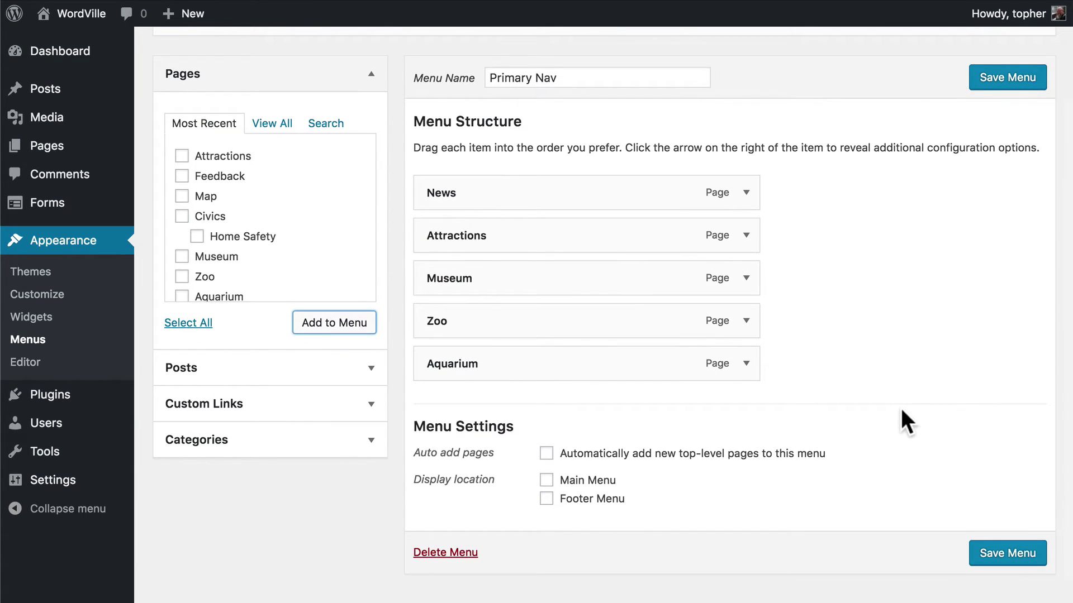
pyautogui.click(1003, 82)
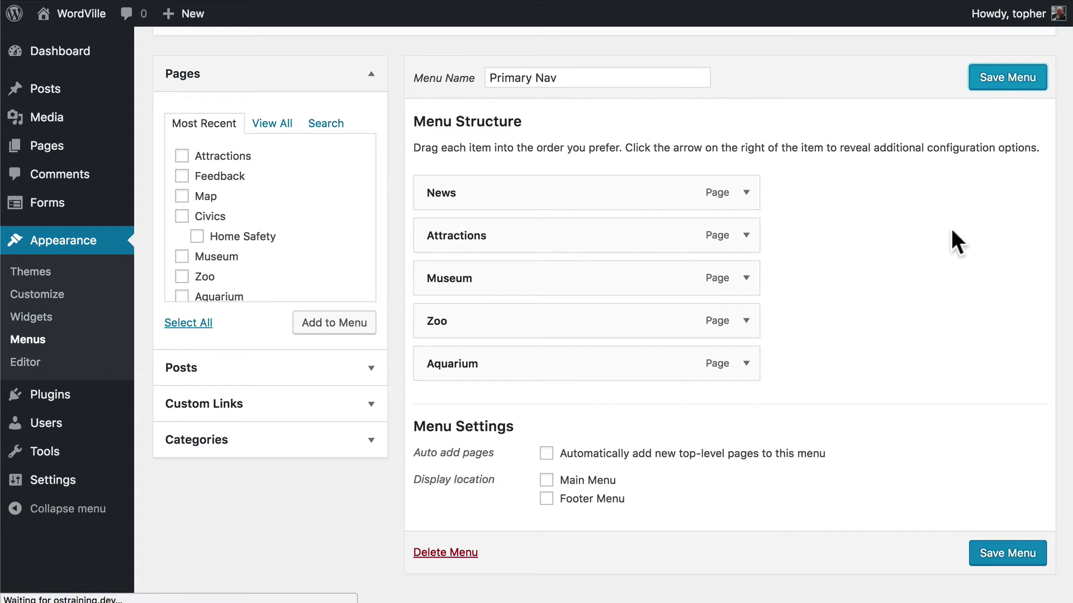
# Assign the Primary Nav menu to the Main Menu display location, save it and check the navigation on the live site.
pyautogui.scroll(-5, 933, 258)
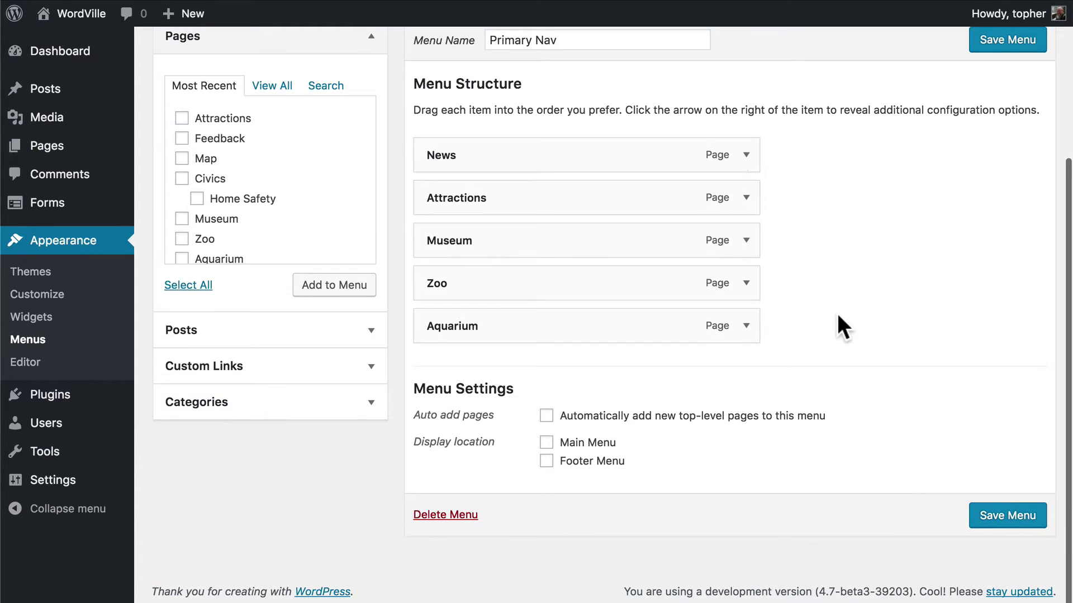
pyautogui.click(371, 1)
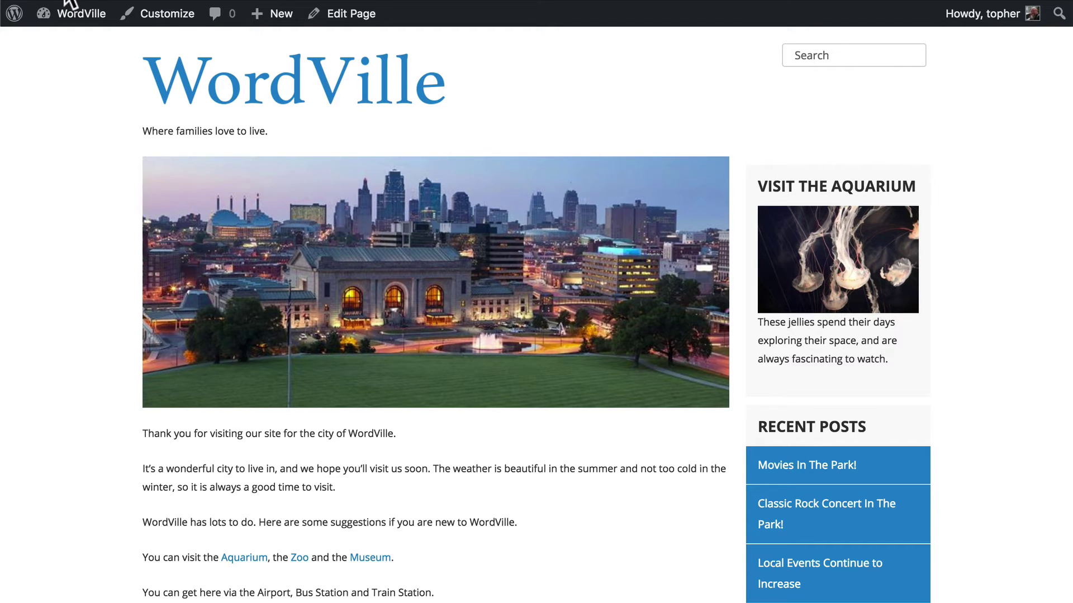
pyautogui.click(312, 1)
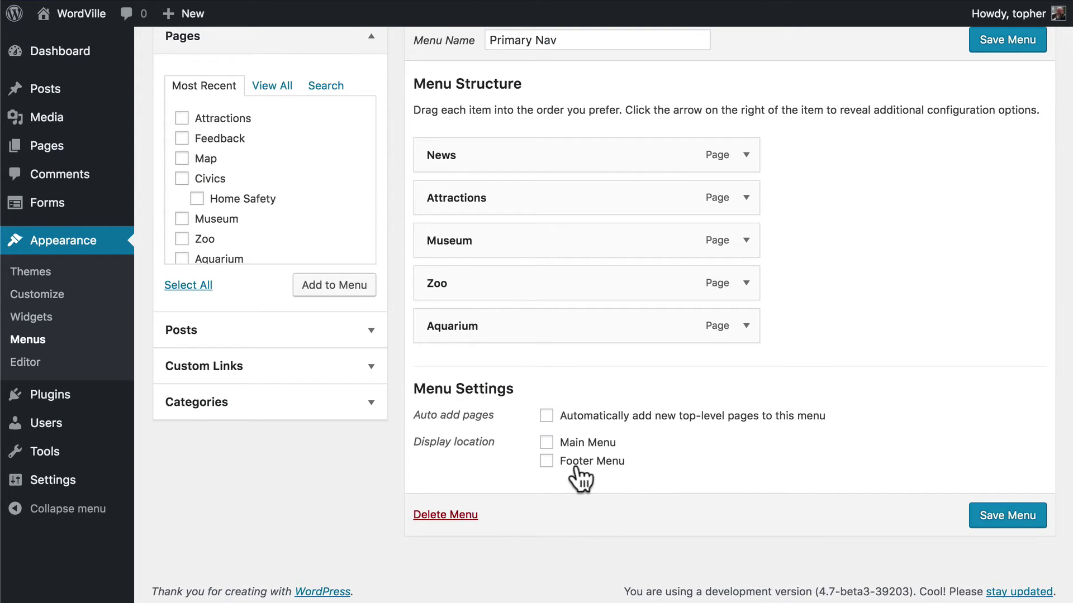
pyautogui.click(567, 445)
pyautogui.click(1013, 528)
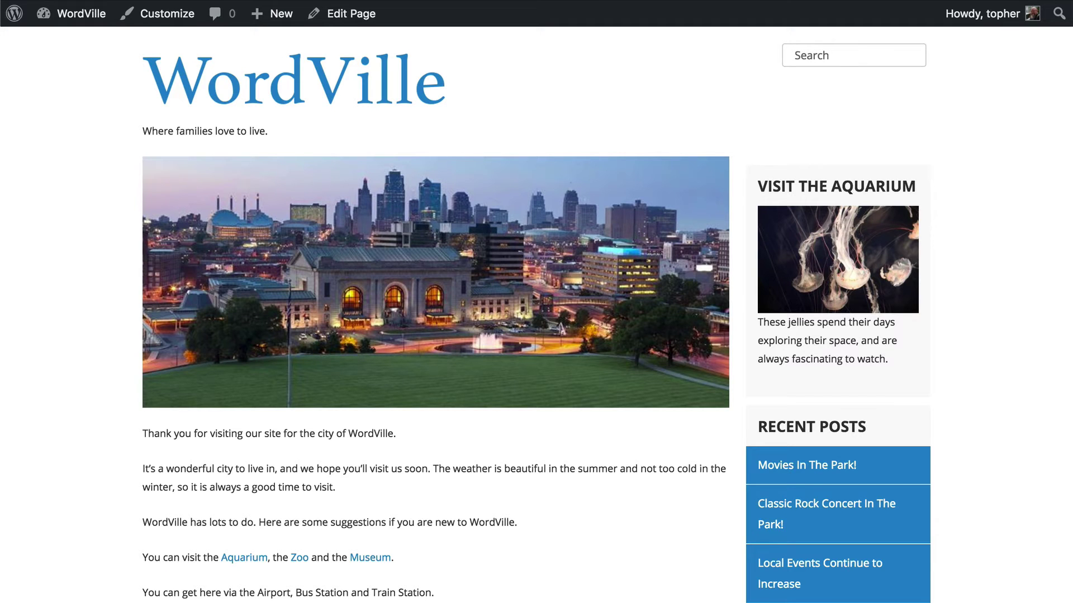
pyautogui.click(66, 2)
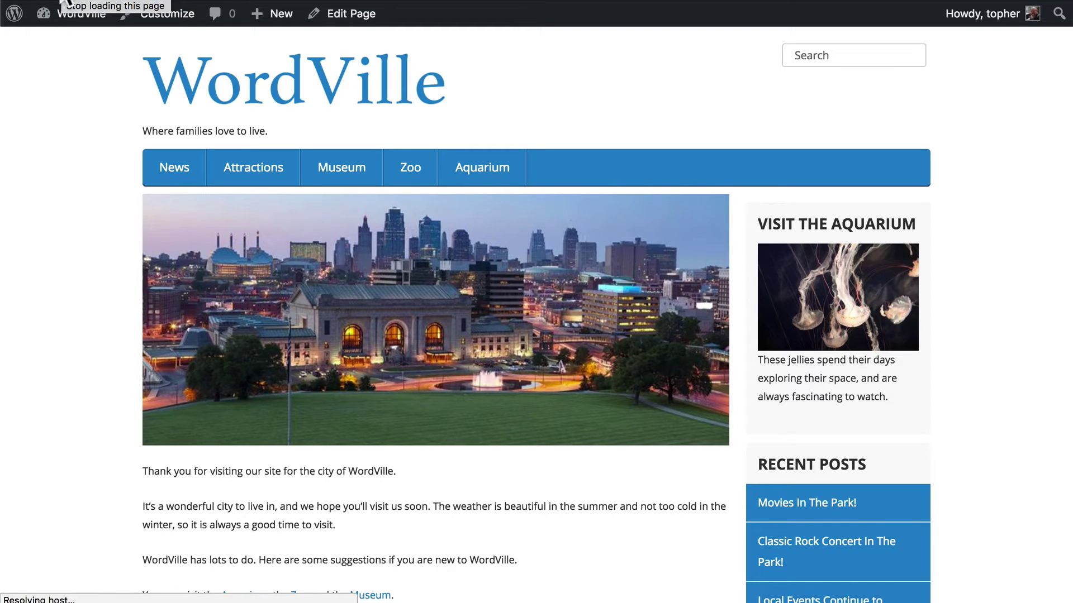
pyautogui.click(268, 182)
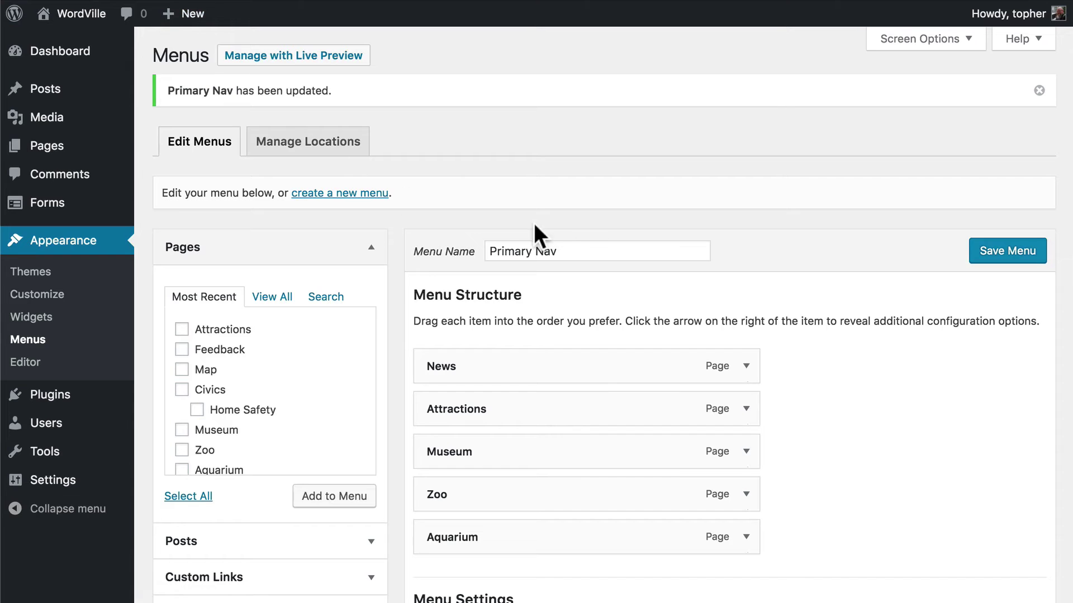
# Nest Aquarium, Museum and Zoo, in that order, as sub items of Attractions, save the menu and check the dropdown on the live site.
pyautogui.moveTo(522, 457); pyautogui.dragTo(561, 457)
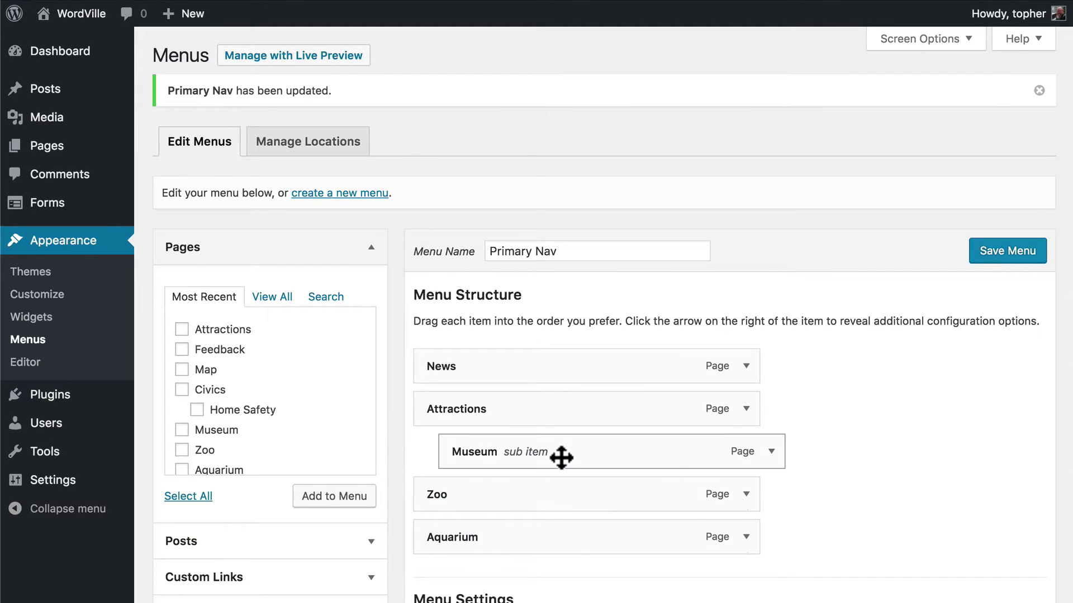
pyautogui.moveTo(539, 493); pyautogui.dragTo(575, 491)
pyautogui.moveTo(547, 538); pyautogui.dragTo(579, 535)
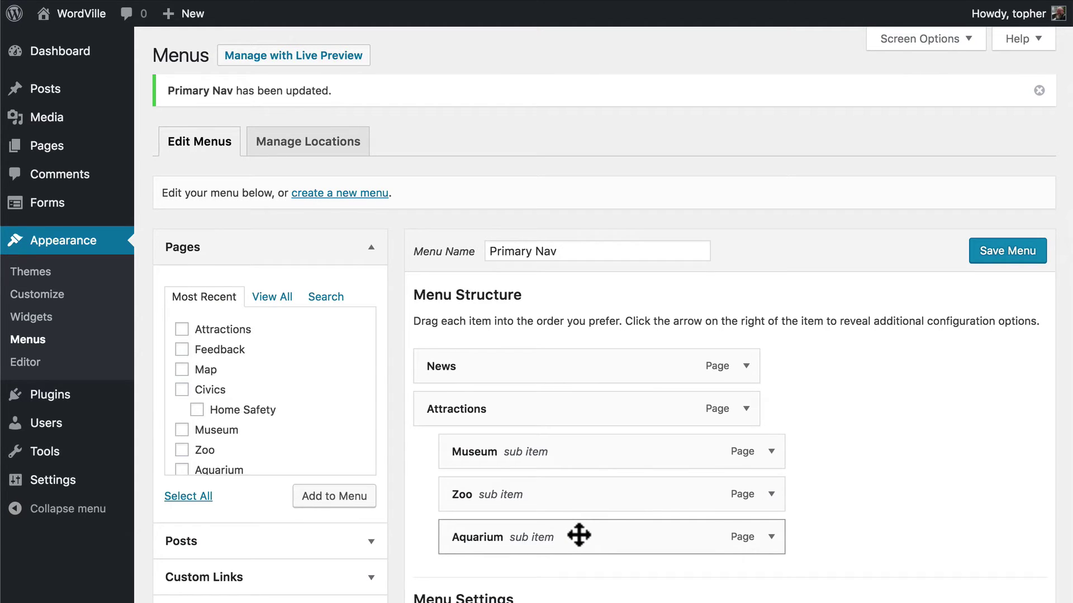
pyautogui.moveTo(579, 535); pyautogui.dragTo(581, 445)
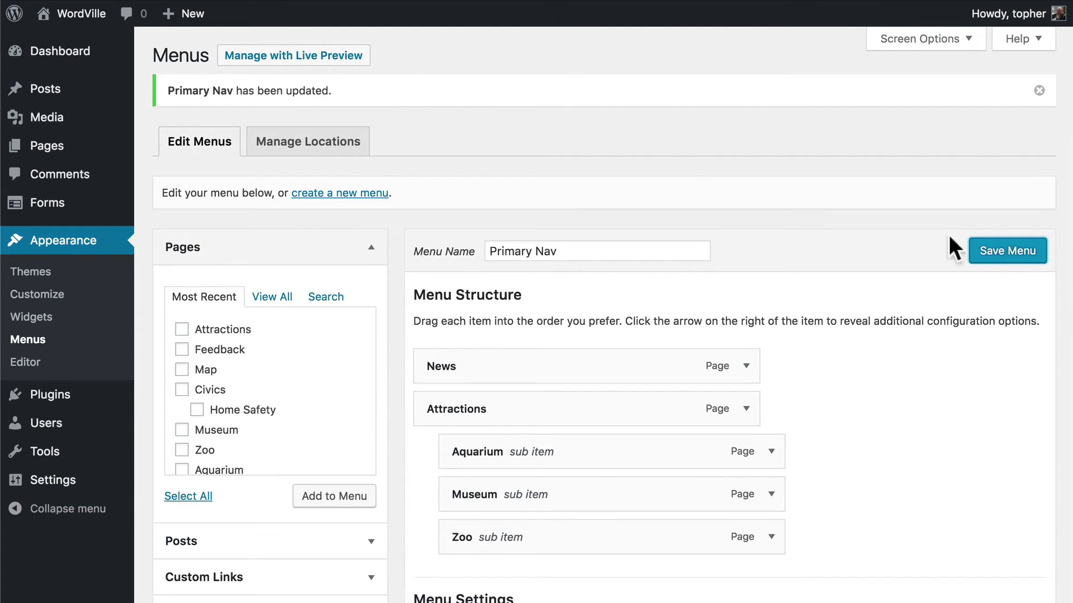
pyautogui.click(982, 253)
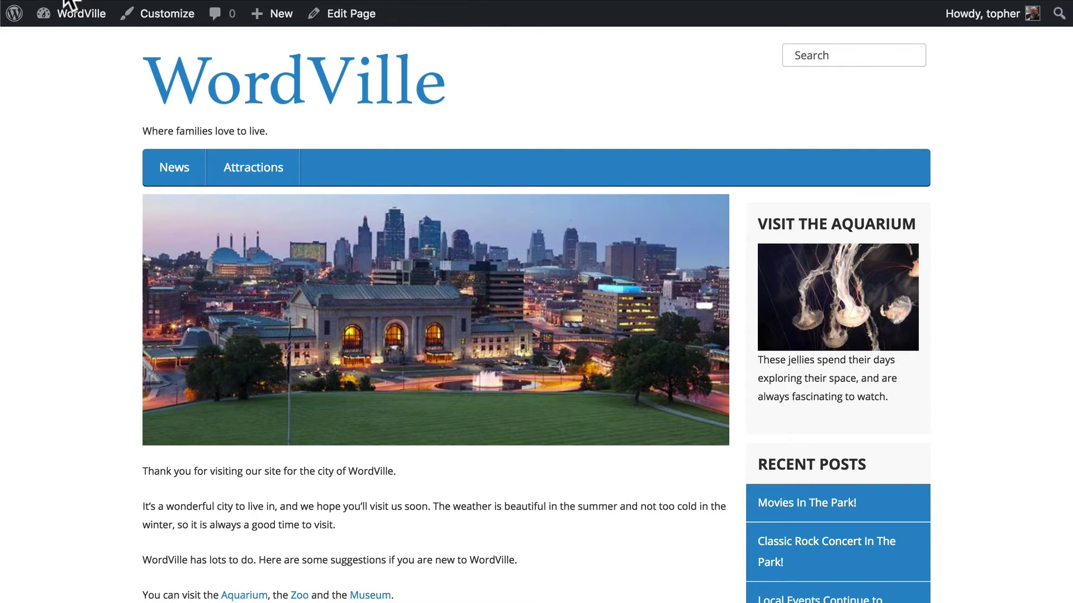
pyautogui.moveTo(247, 174)
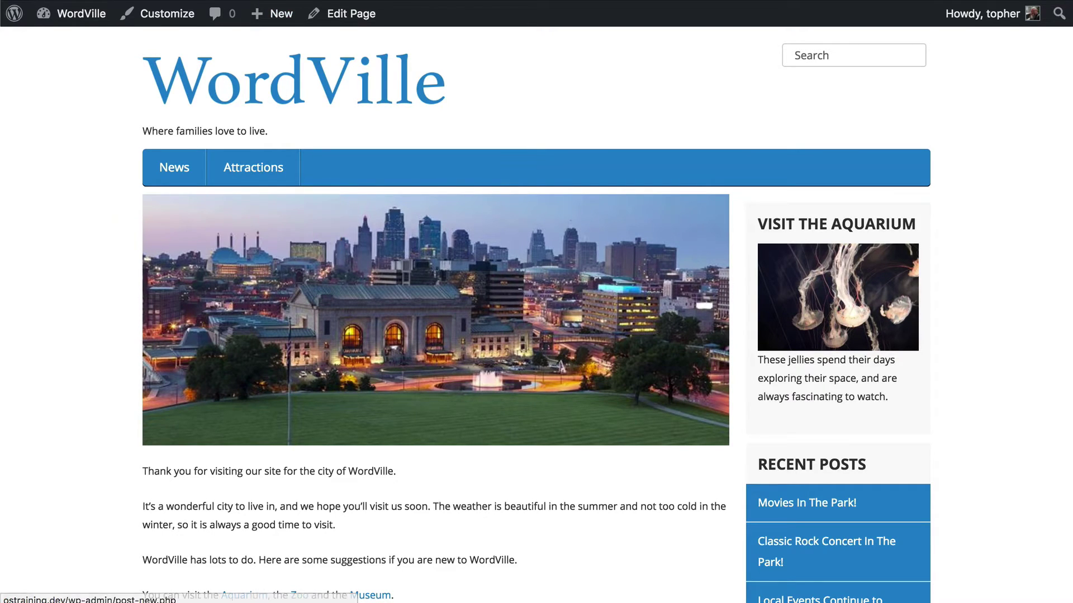
pyautogui.hotkey('ctrl', 'Tab')
pyautogui.scroll(-5, 658, 268)
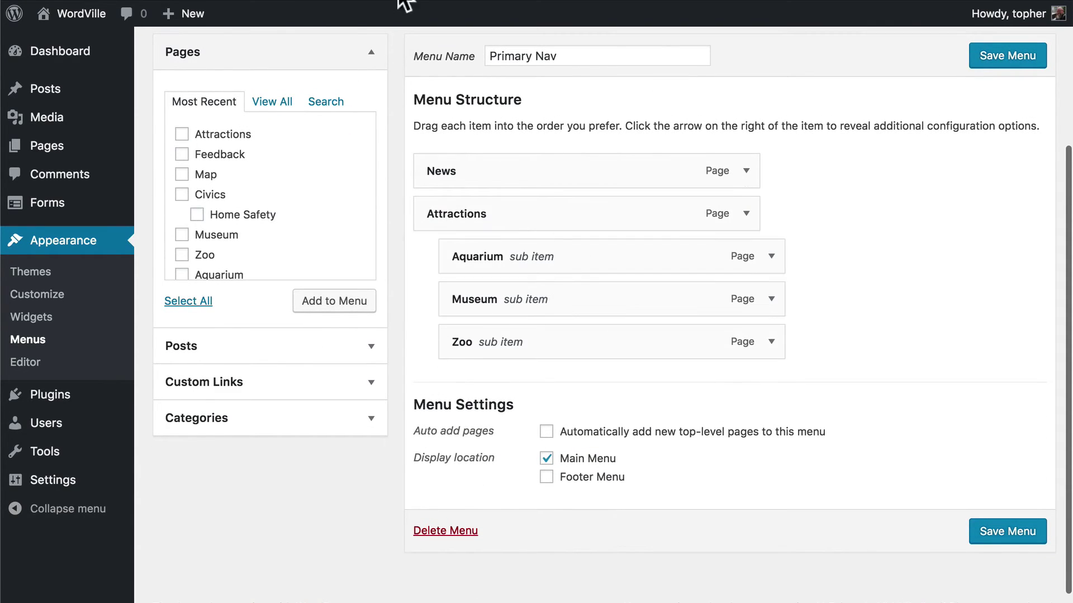
pyautogui.hotkey('ctrl', 'Tab')
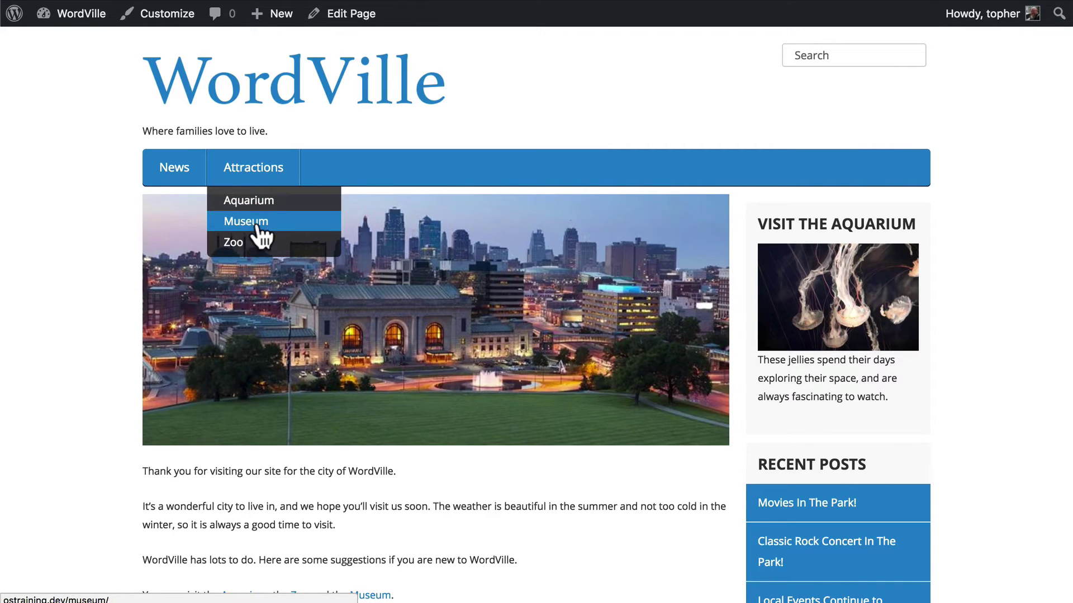
# Add the Civics, Map and Feedback pages in that order at the end of the Primary Nav menu and save it.
pyautogui.hotkey('ctrl', 'Tab')
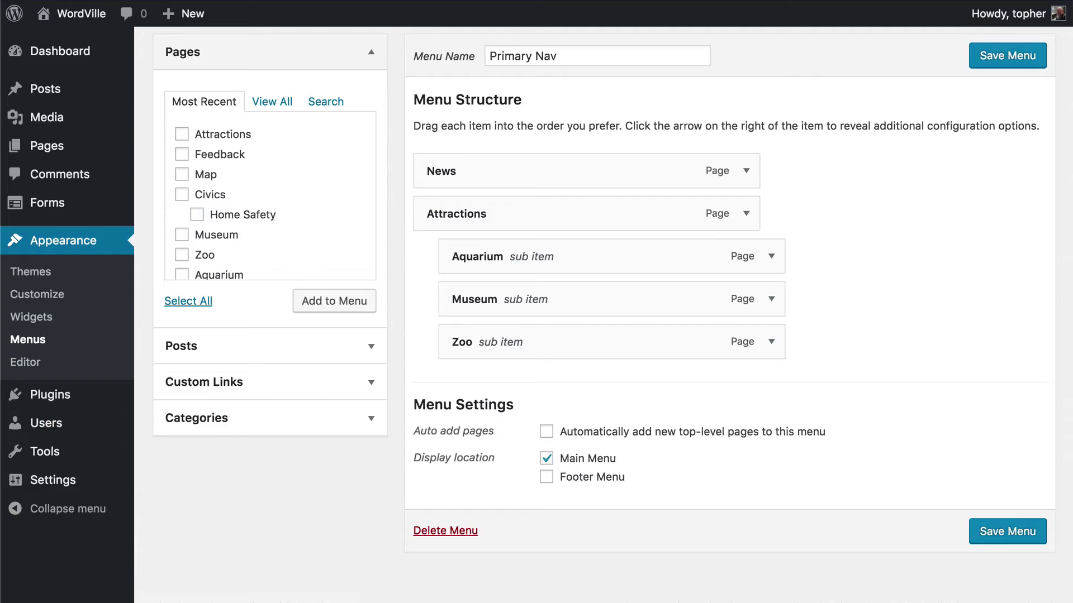
pyautogui.scroll(1, 260, 169)
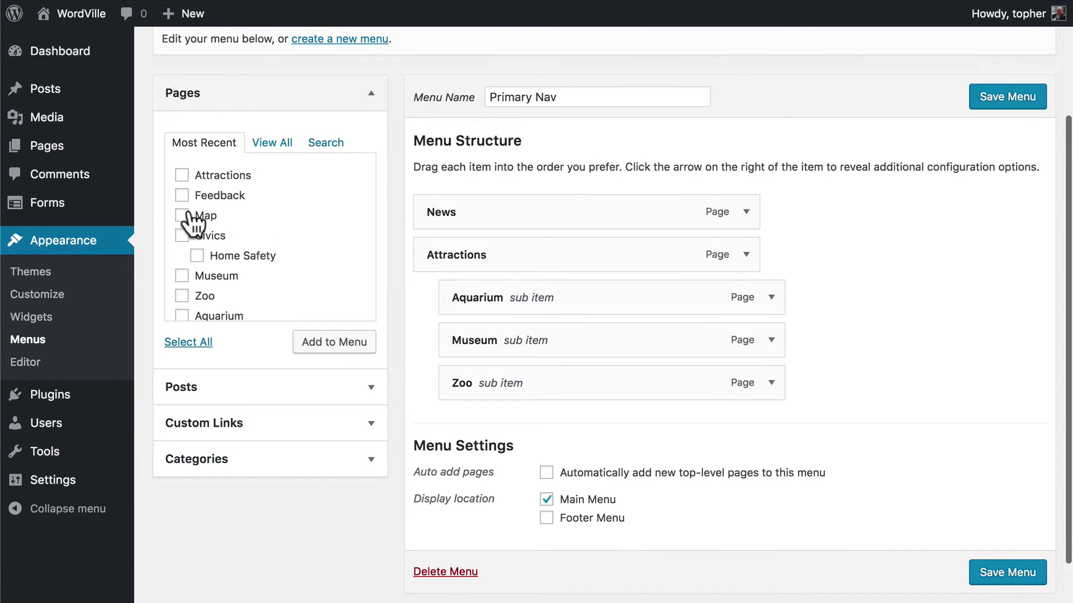
pyautogui.click(182, 235)
pyautogui.click(183, 216)
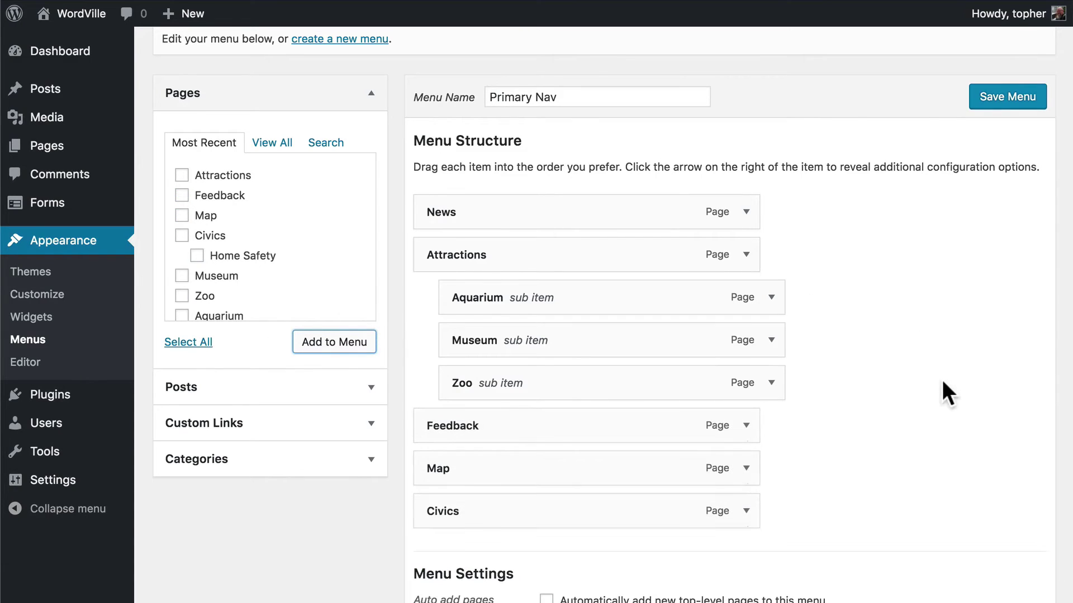
pyautogui.scroll(-5, 825, 410)
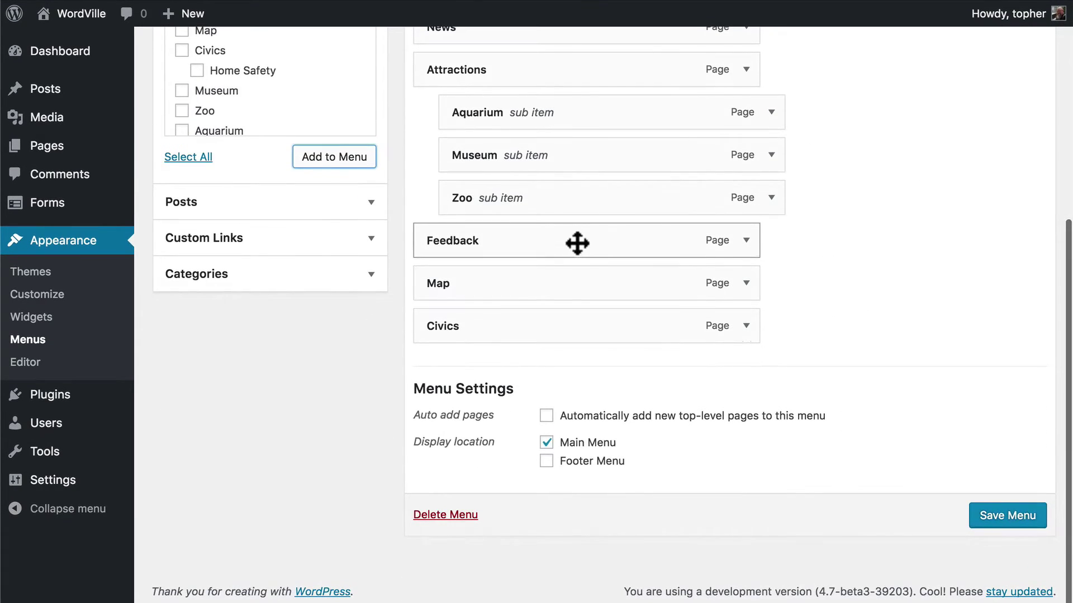
pyautogui.moveTo(537, 335); pyautogui.dragTo(531, 364)
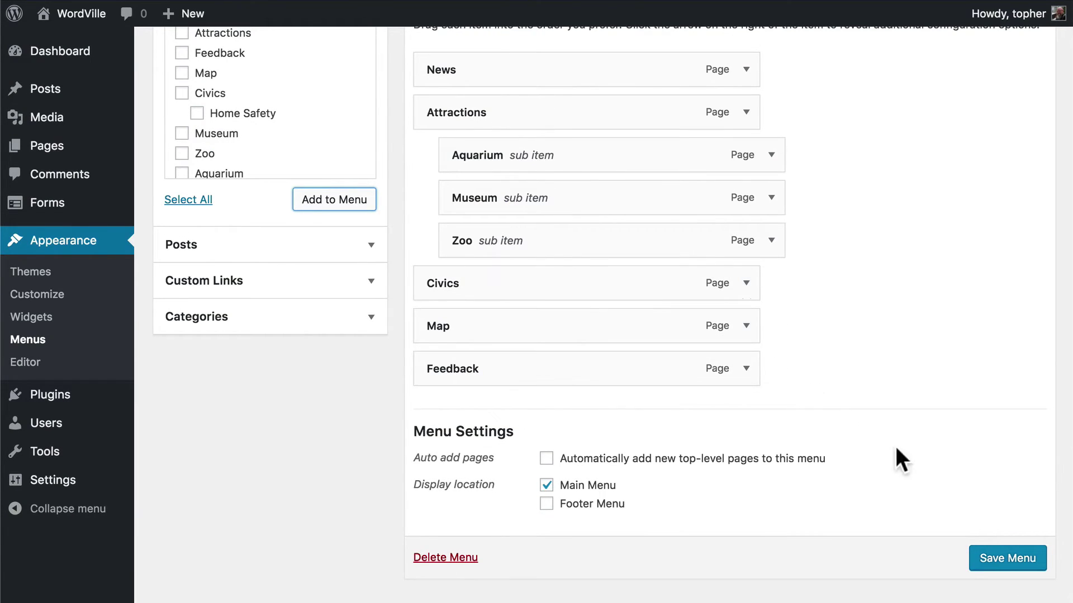
pyautogui.click(985, 561)
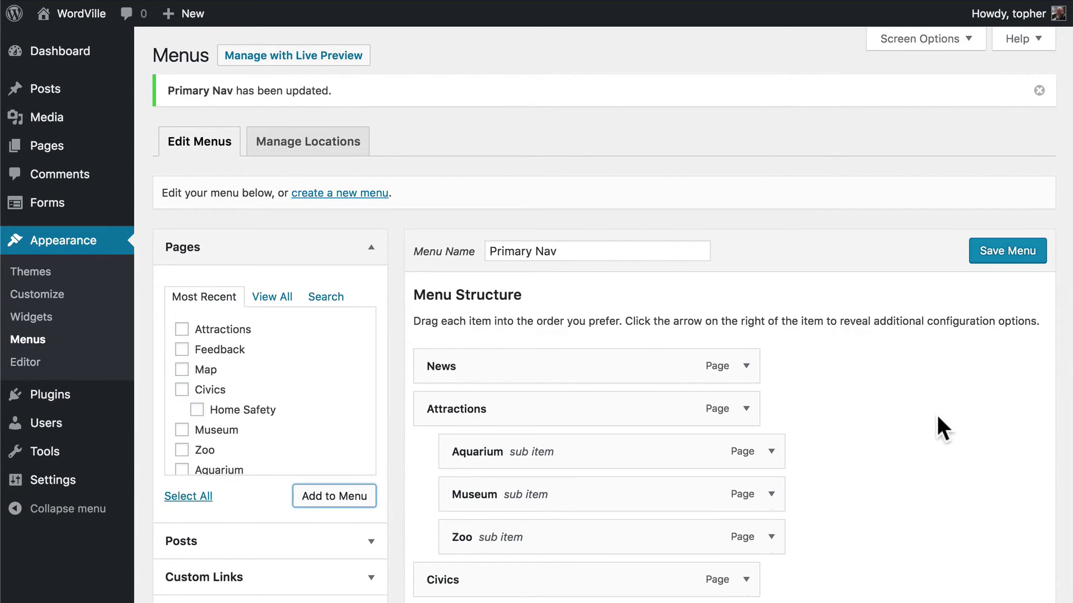
# Add the Home Safety page as a sub item of Civics, save the menu and check the Civics dropdown on the live site.
pyautogui.scroll(-6, 941, 427)
pyautogui.moveTo(575, 368); pyautogui.dragTo(599, 285)
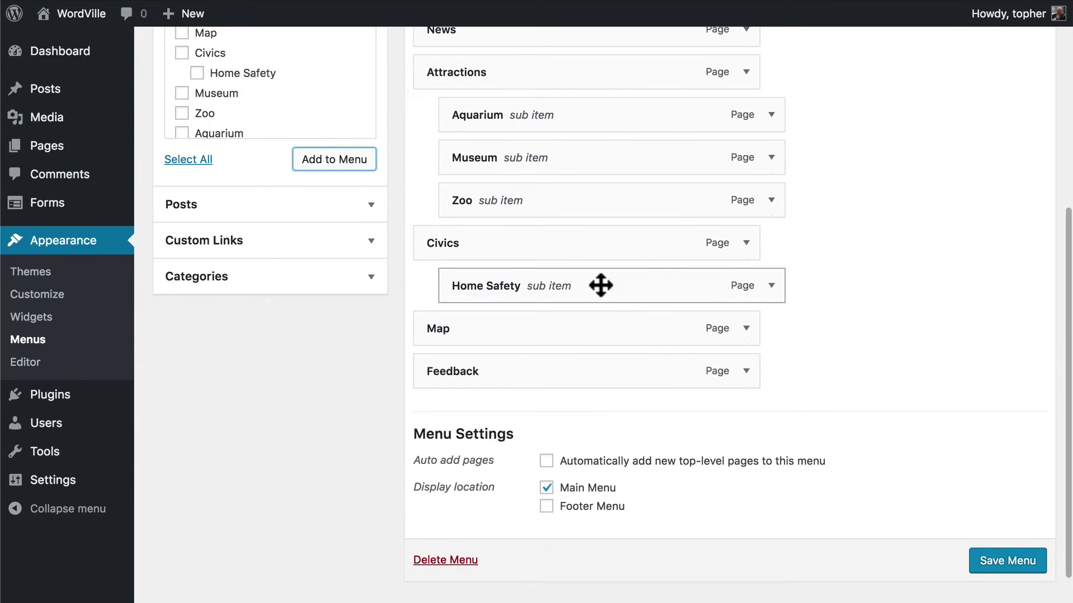
pyautogui.click(992, 562)
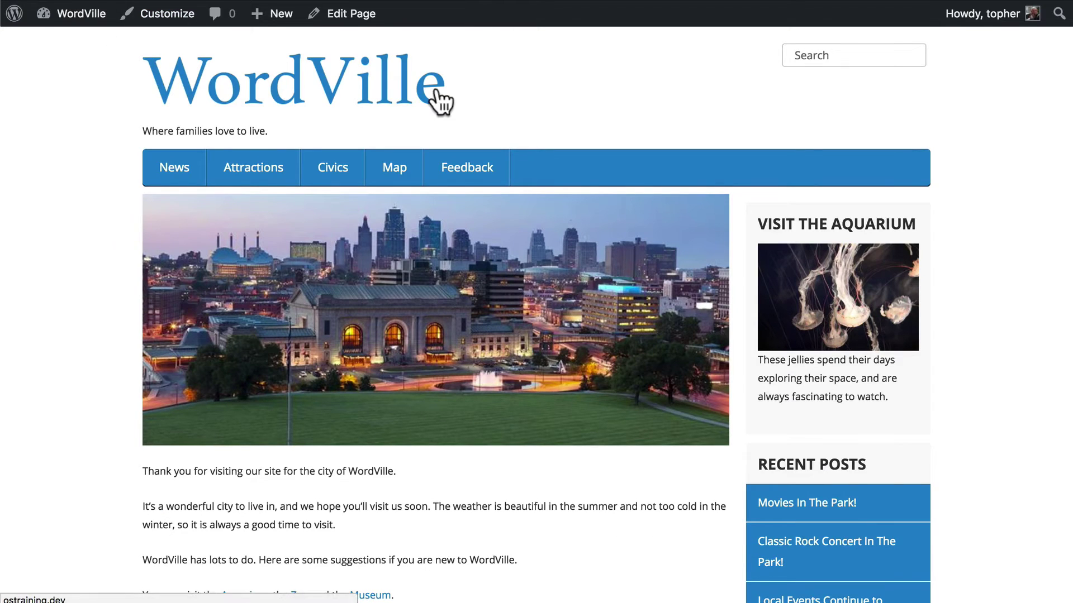
pyautogui.moveTo(342, 161)
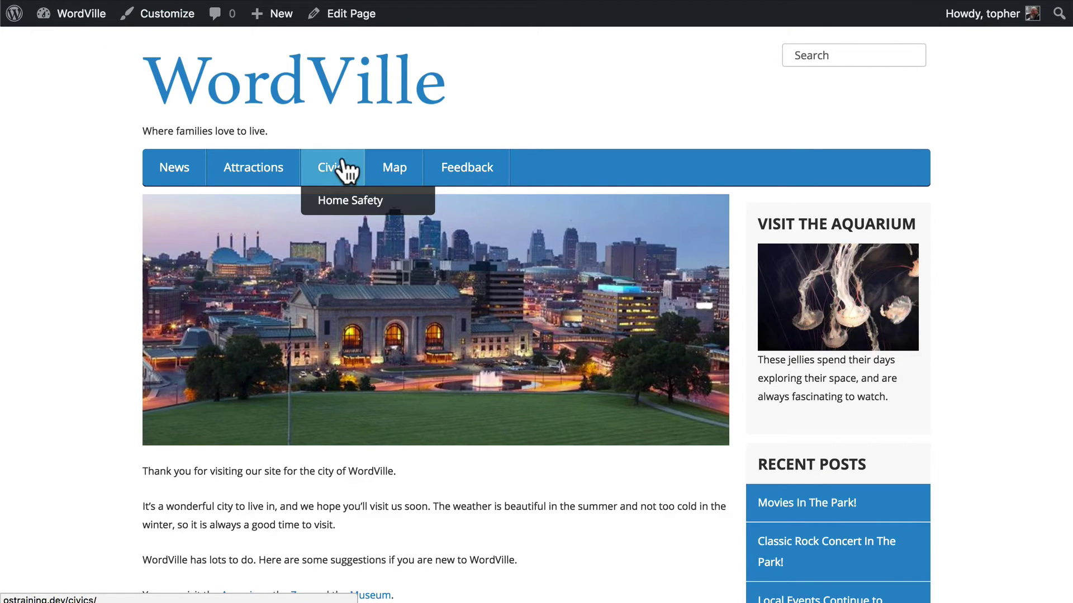
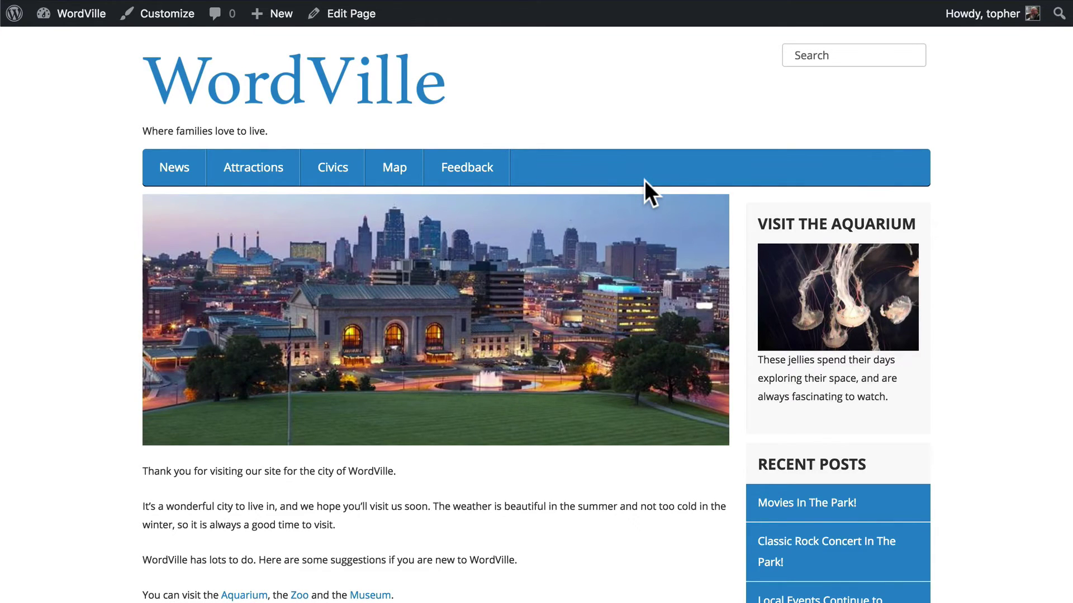
# Create a new menu named Attractions.
pyautogui.scroll(-2, 867, 178)
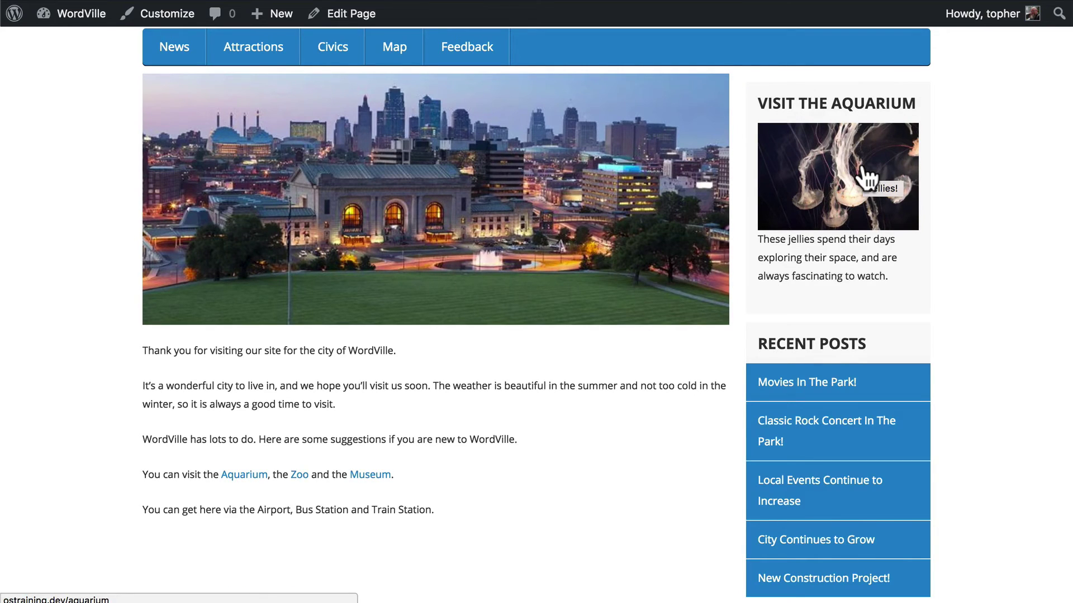
pyautogui.scroll(1, 866, 173)
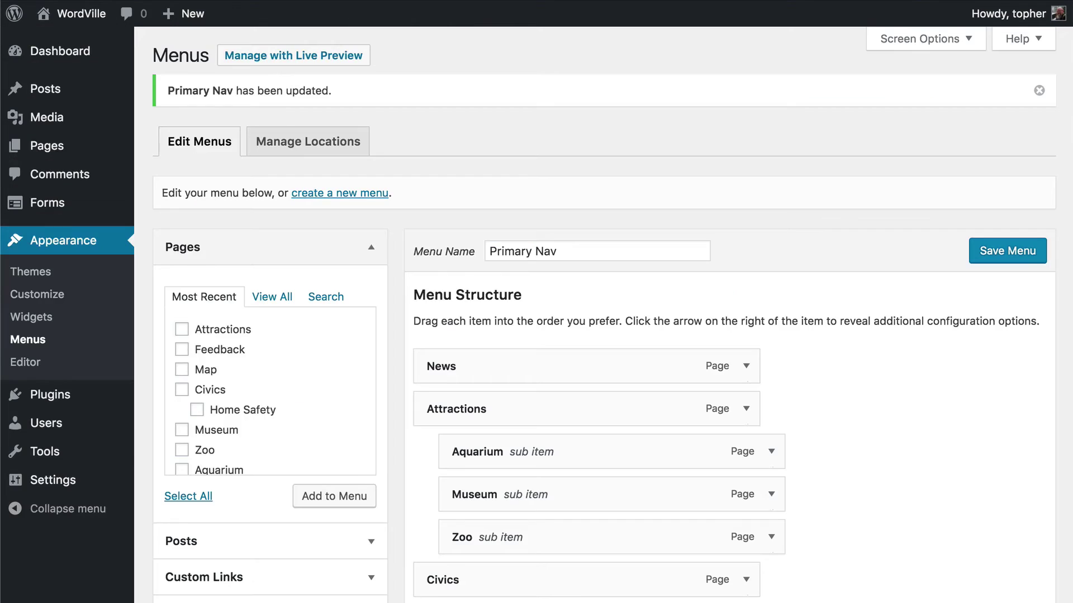
pyautogui.click(352, 195)
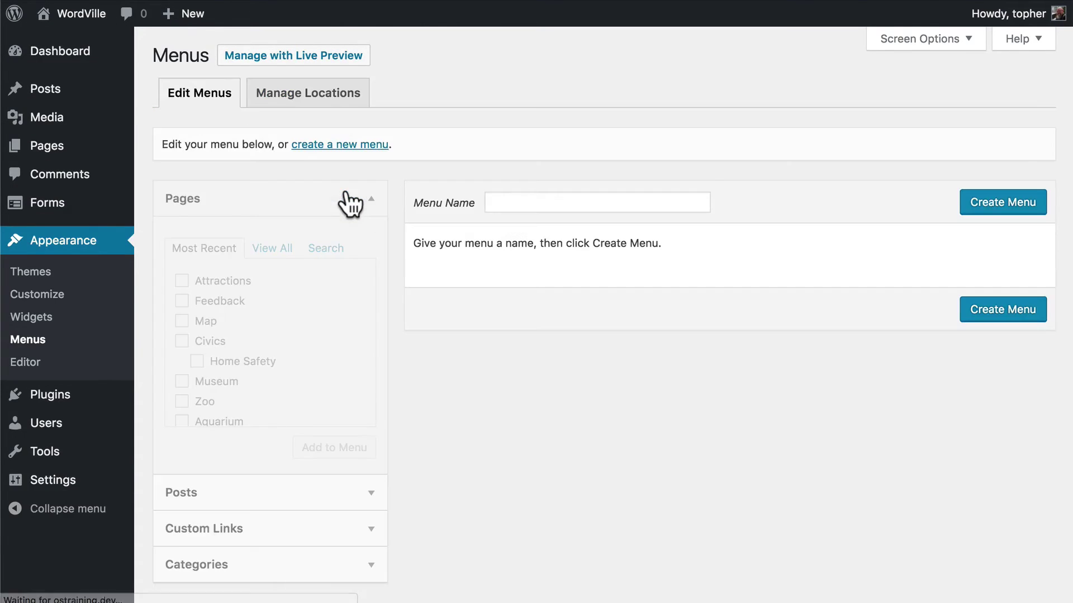
pyautogui.click(505, 202)
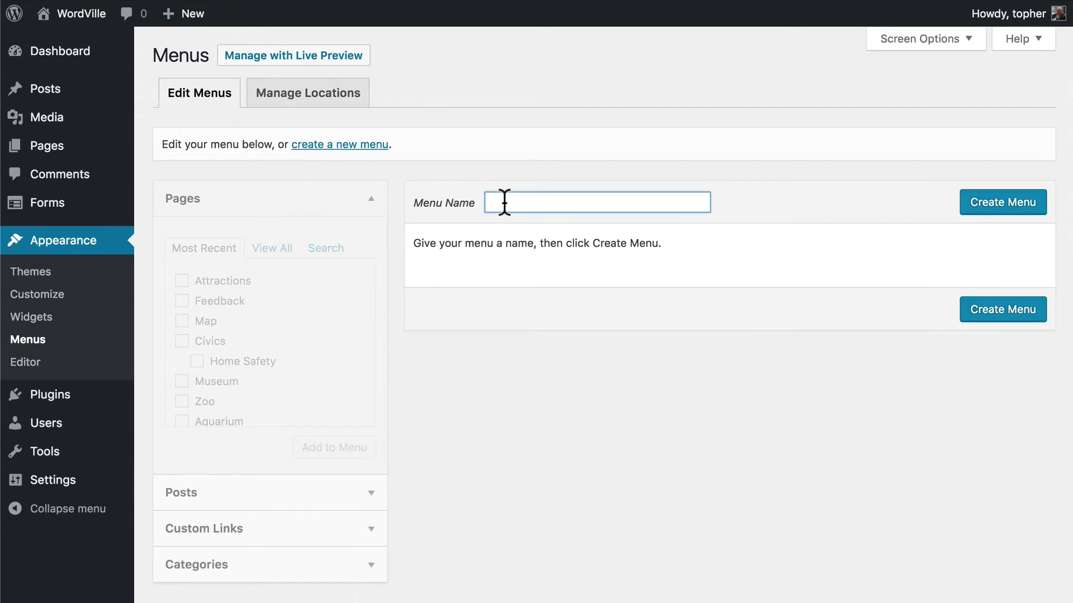
pyautogui.write('Attractions')
pyautogui.click(991, 208)
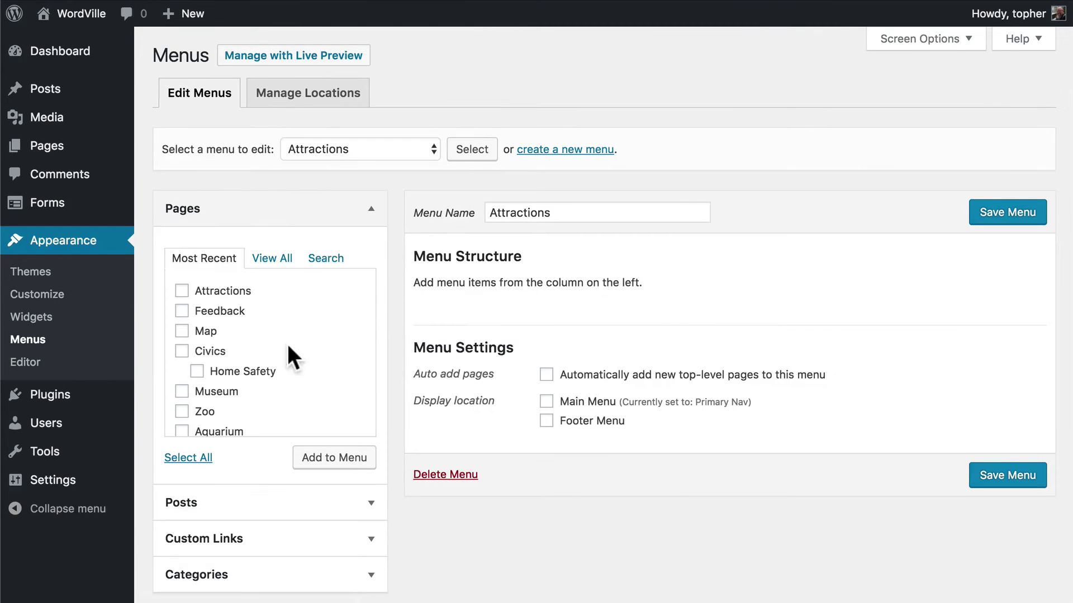
# Add the Museum, Zoo and Aquarium pages to the Attractions menu and save it.
pyautogui.click(182, 391)
pyautogui.click(182, 412)
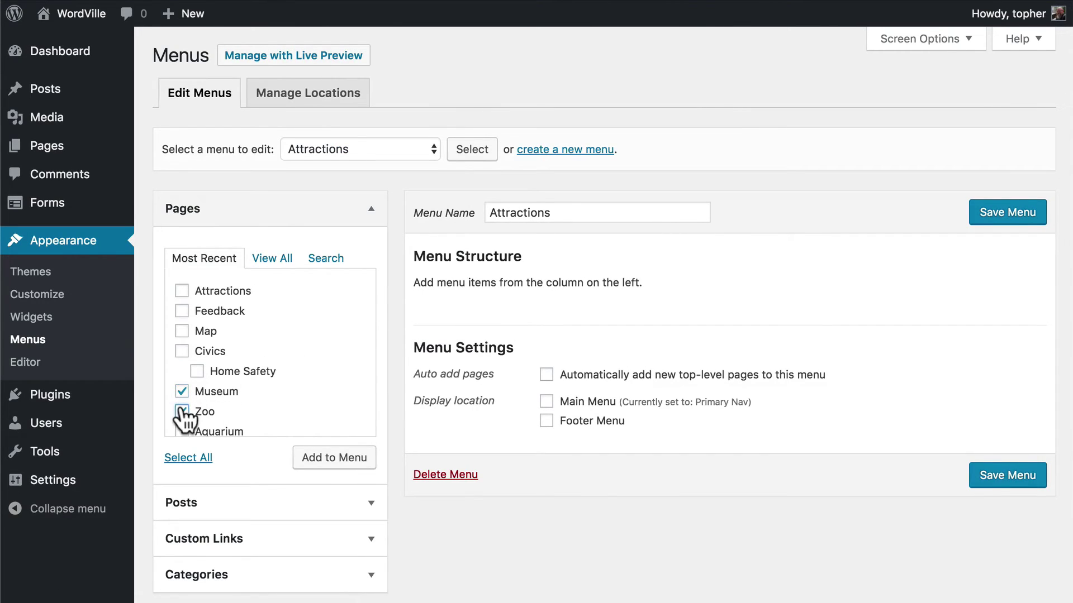
pyautogui.click(182, 431)
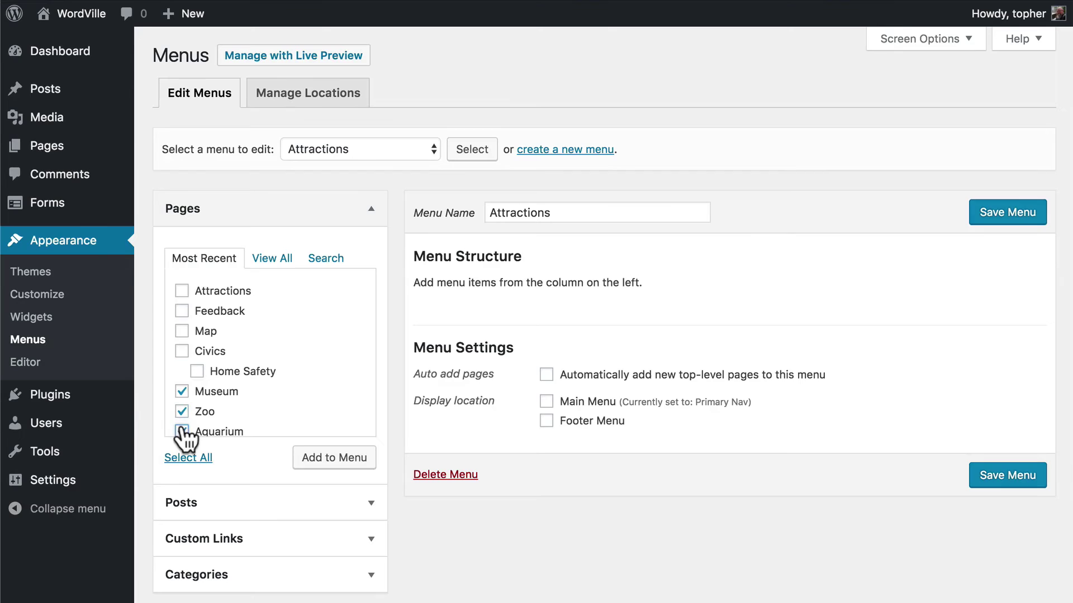
pyautogui.click(324, 462)
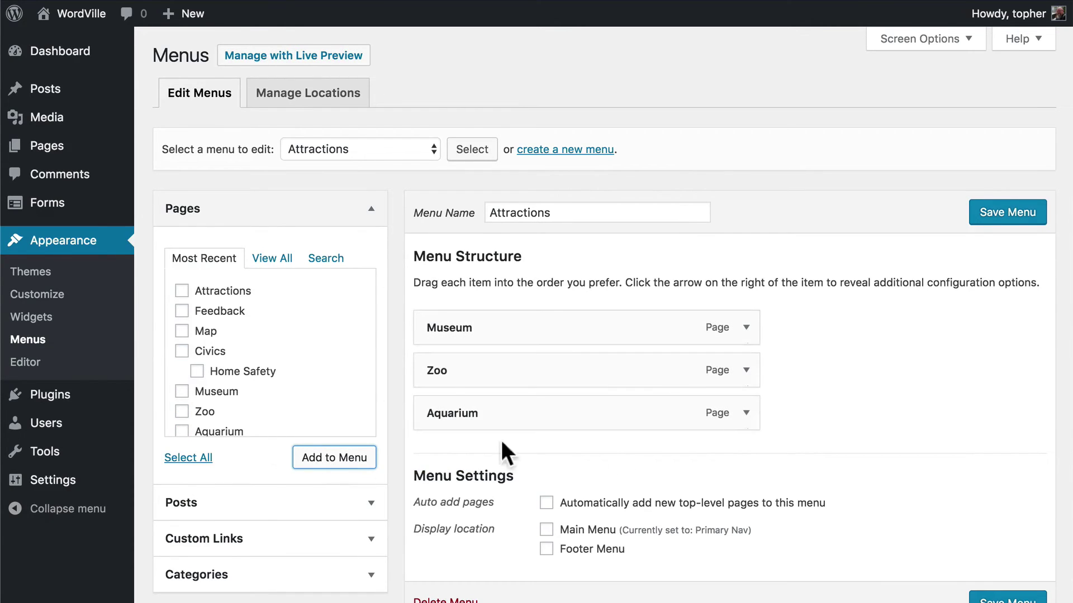
pyautogui.click(1002, 216)
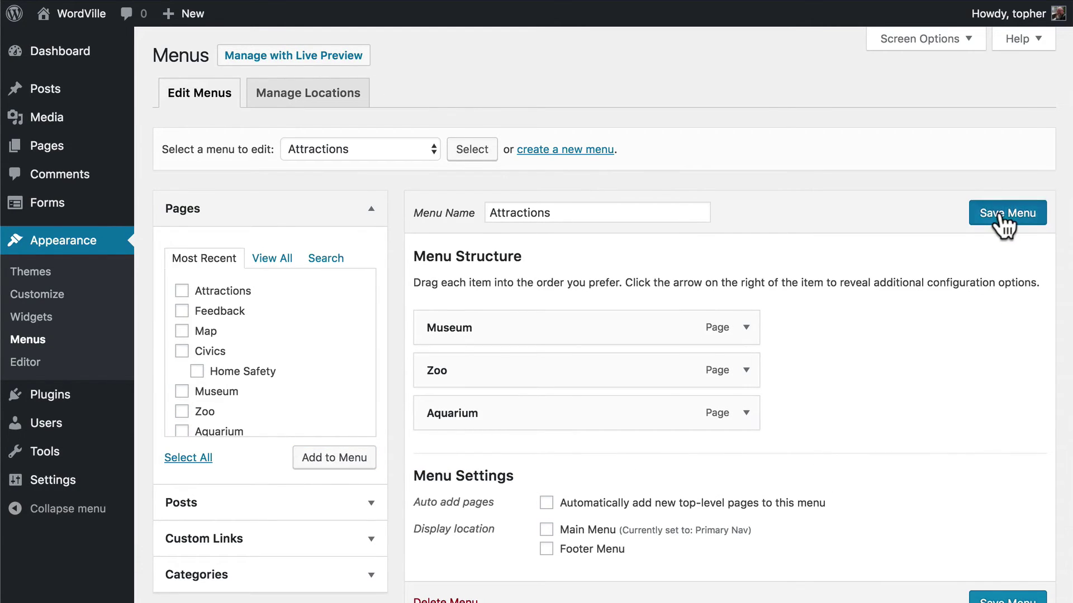
pyautogui.scroll(-5, 938, 425)
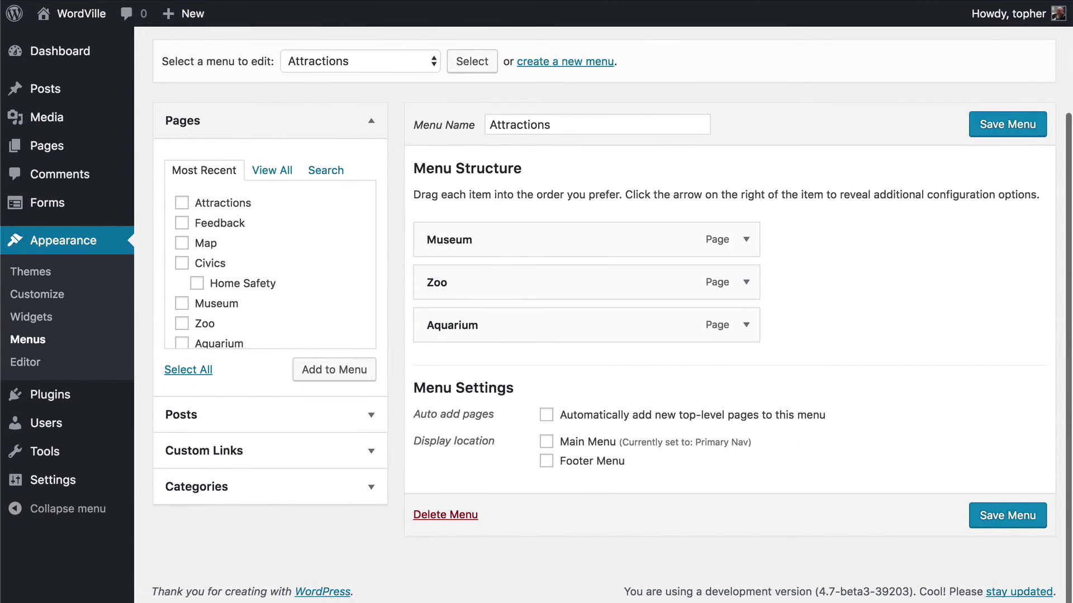
# Add a Custom Menu widget below the Image Widget in the Right sidebar, titled Attractions and using the Attractions menu, and save it.
pyautogui.click(35, 317)
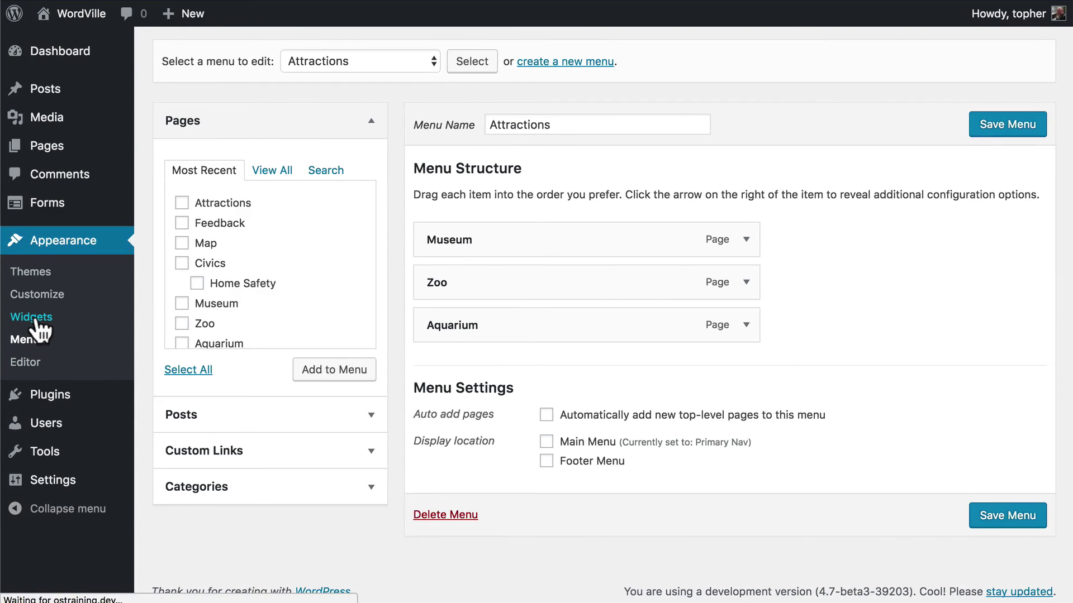
pyautogui.scroll(-3, 840, 320)
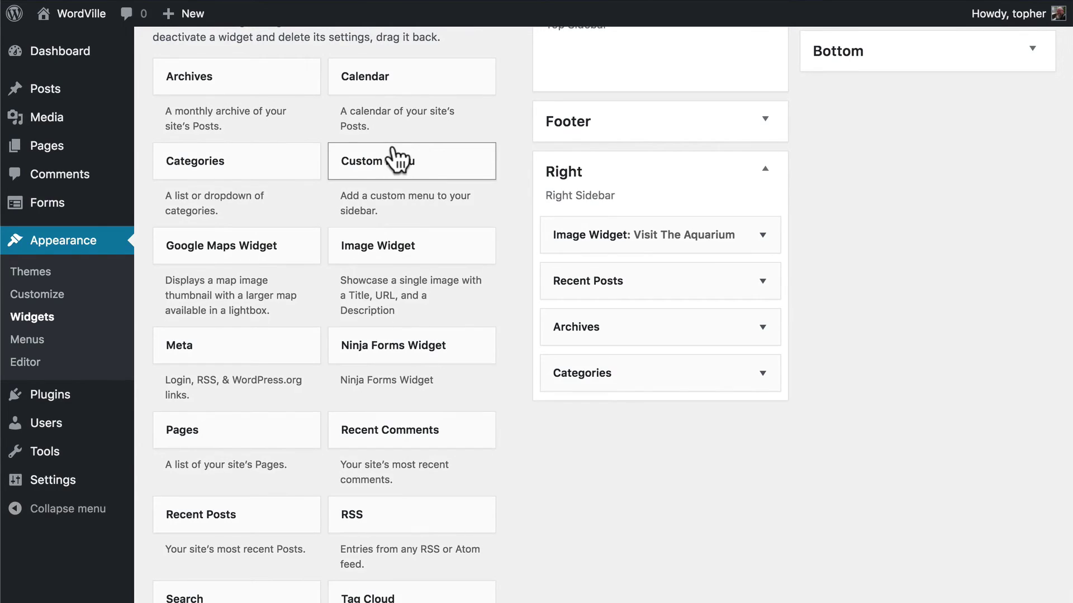
pyautogui.moveTo(394, 160); pyautogui.dragTo(618, 253)
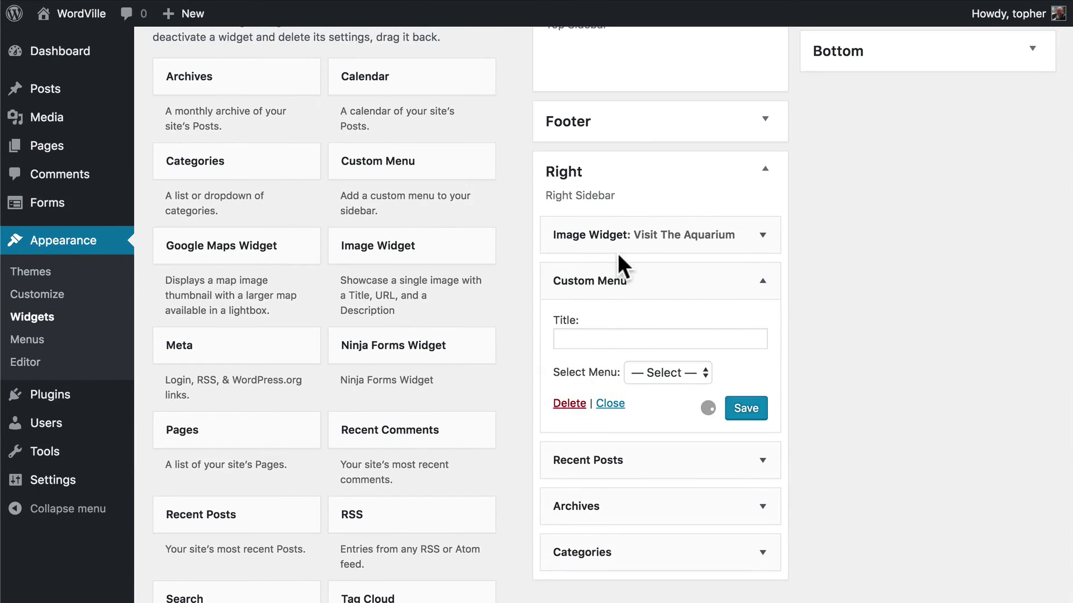
pyautogui.click(626, 341)
pyautogui.write('Attractions')
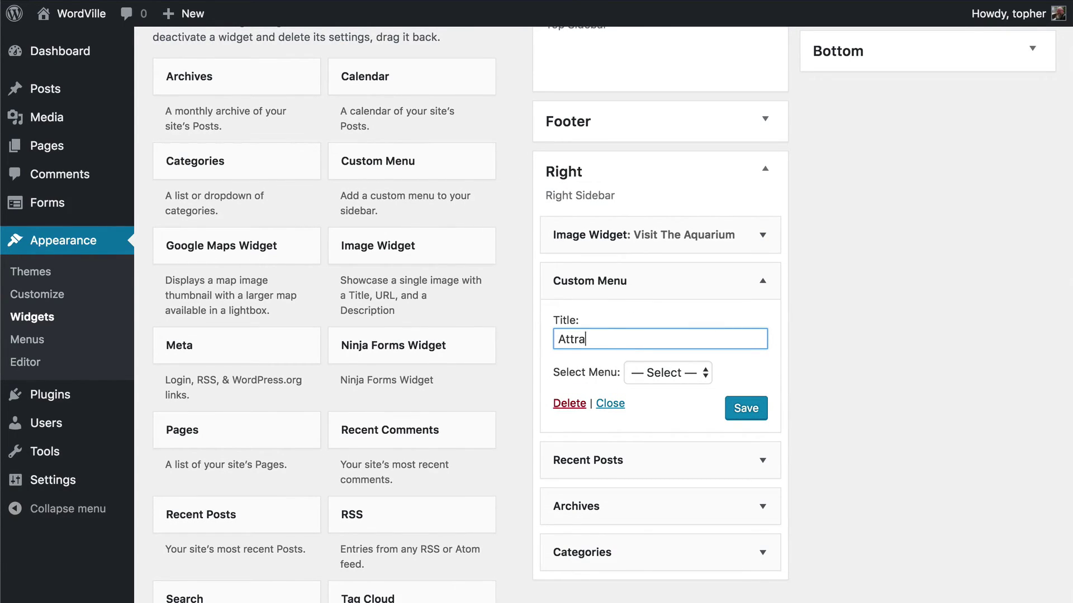
pyautogui.click(650, 374)
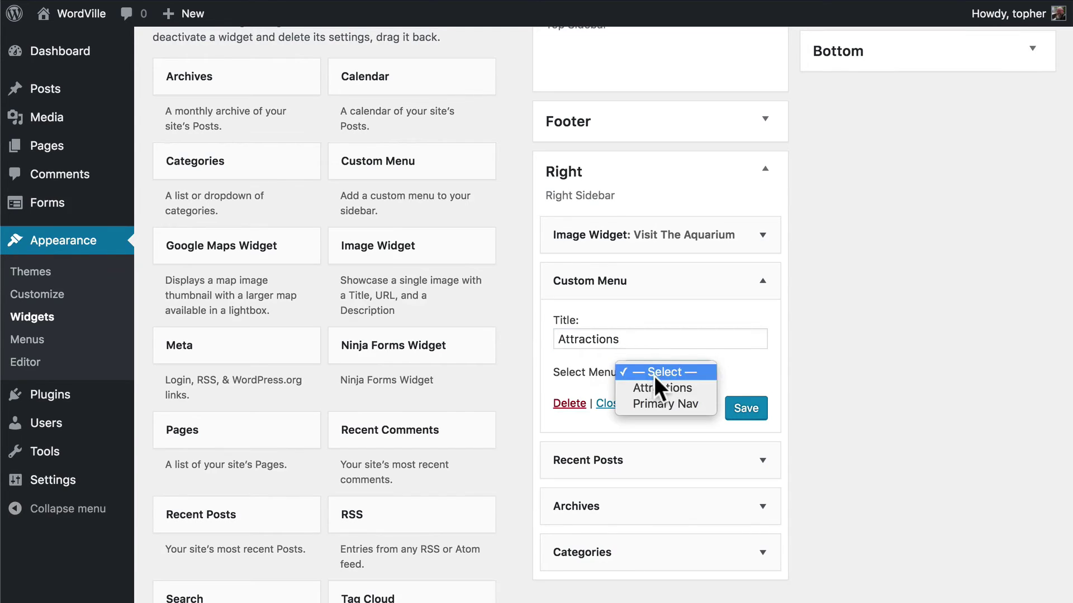
pyautogui.click(658, 383)
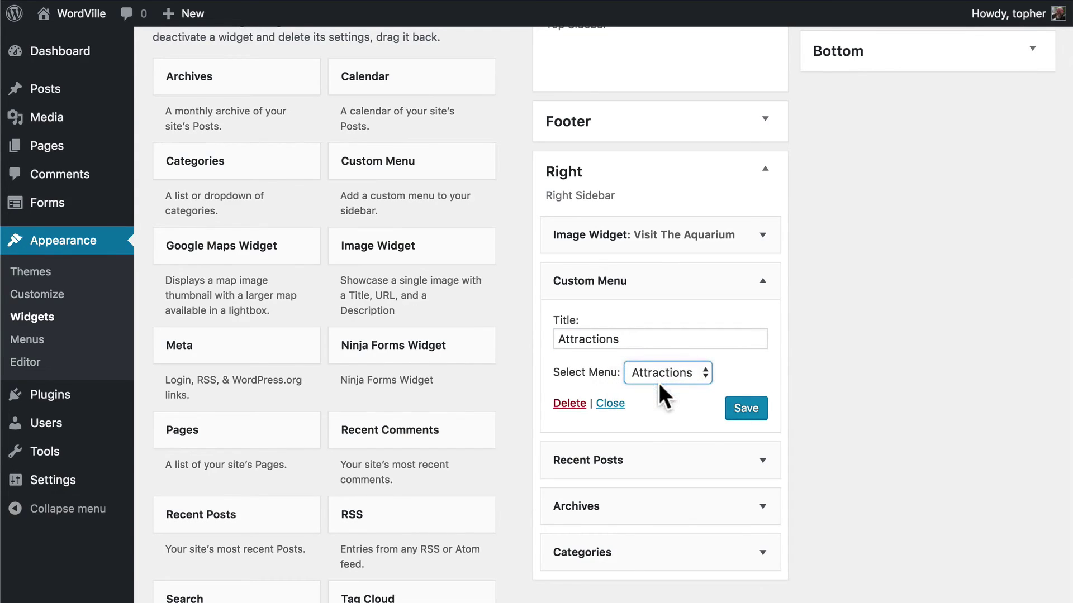
pyautogui.click(743, 410)
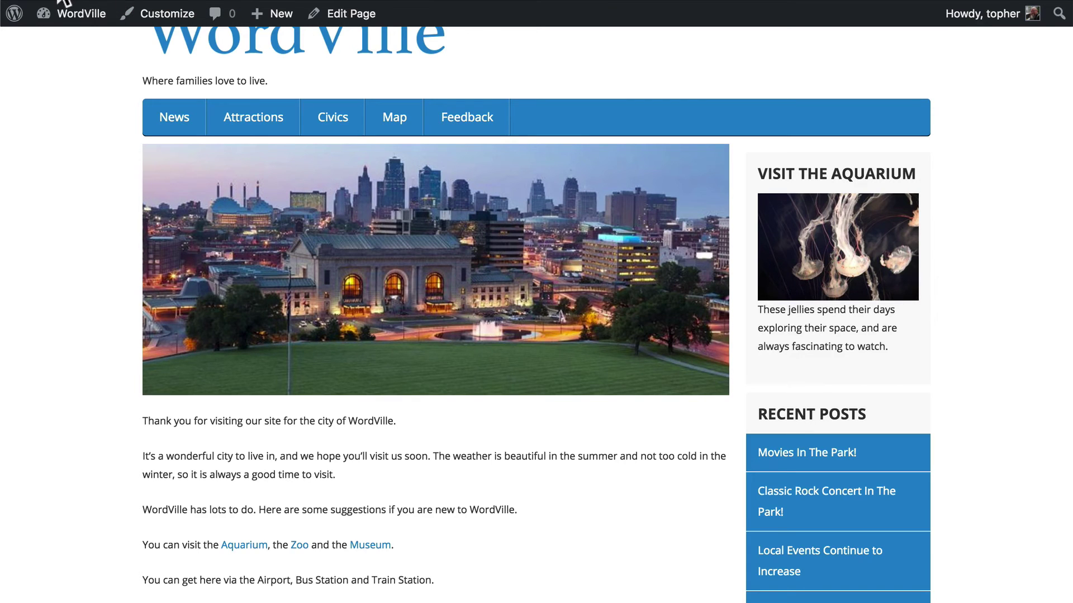
# Reload the live home page and check the Attractions menu in the sidebar and the rest of the page.
pyautogui.click(62, 1)
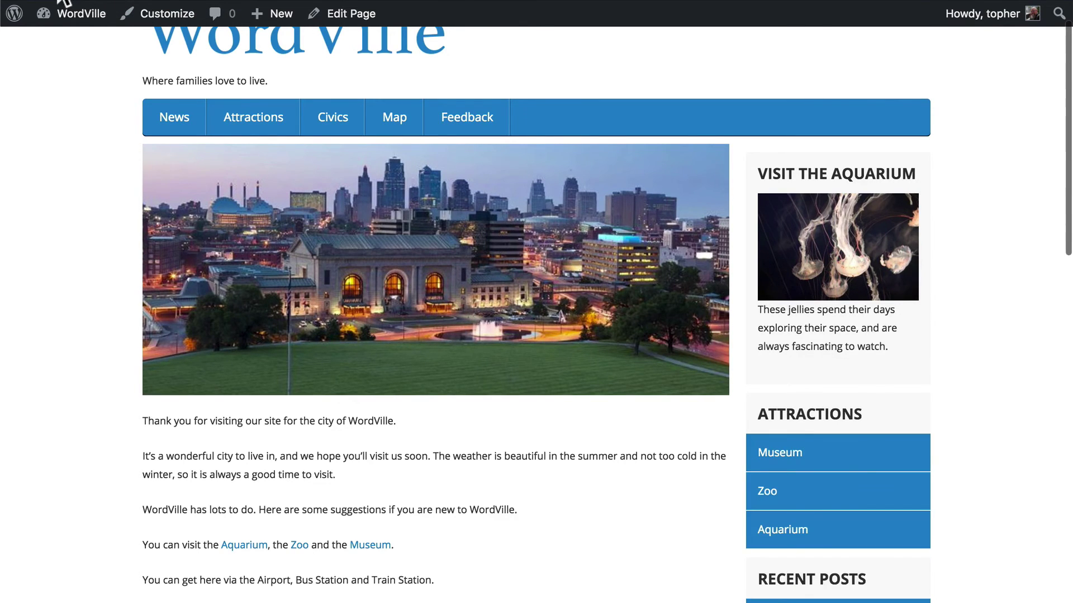
pyautogui.scroll(-3, 955, 371)
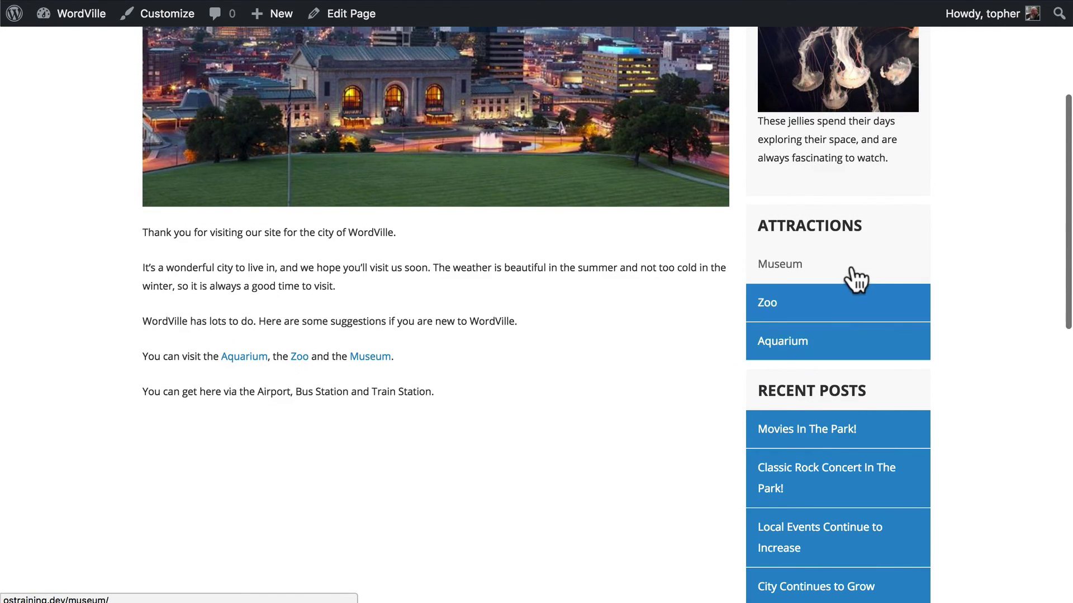
pyautogui.scroll(4, 981, 203)
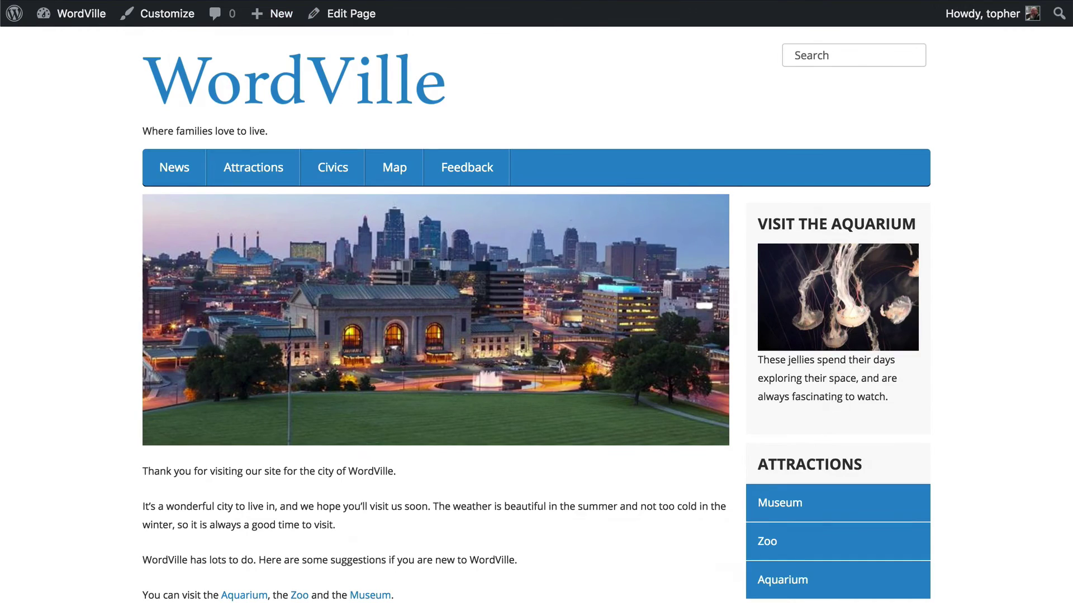
pyautogui.hotkey('ctrl', 'shift', 'Tab')
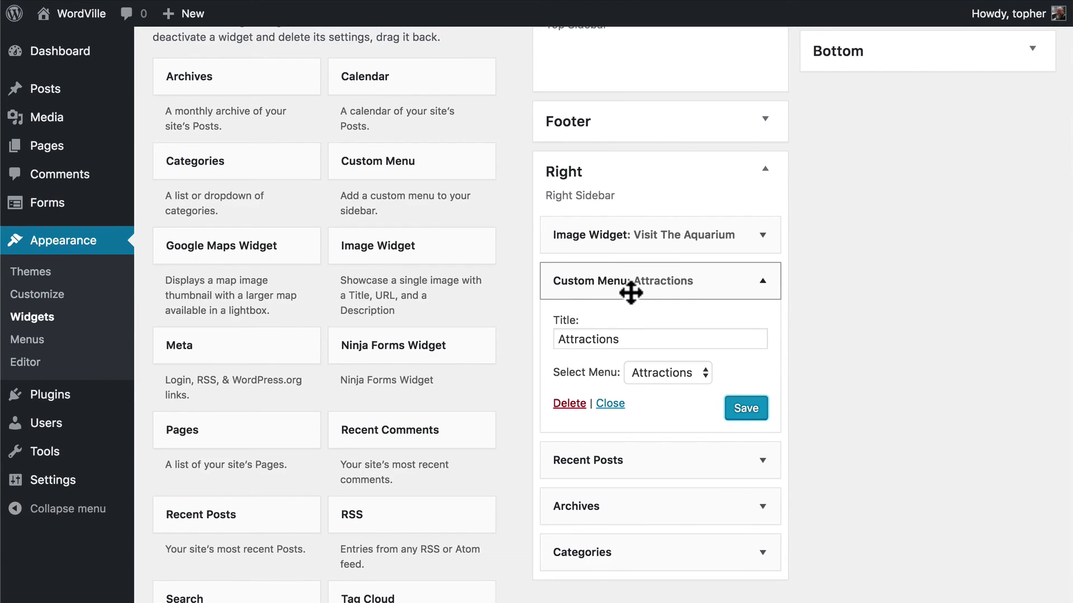
pyautogui.scroll(-5, 639, 441)
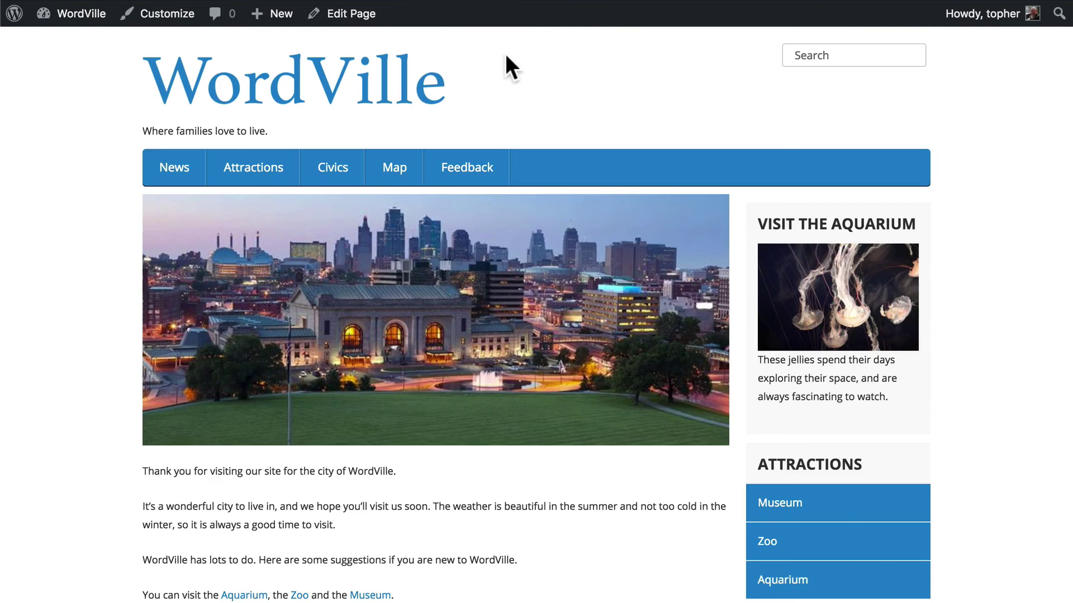
pyautogui.scroll(-10, 505, 53)
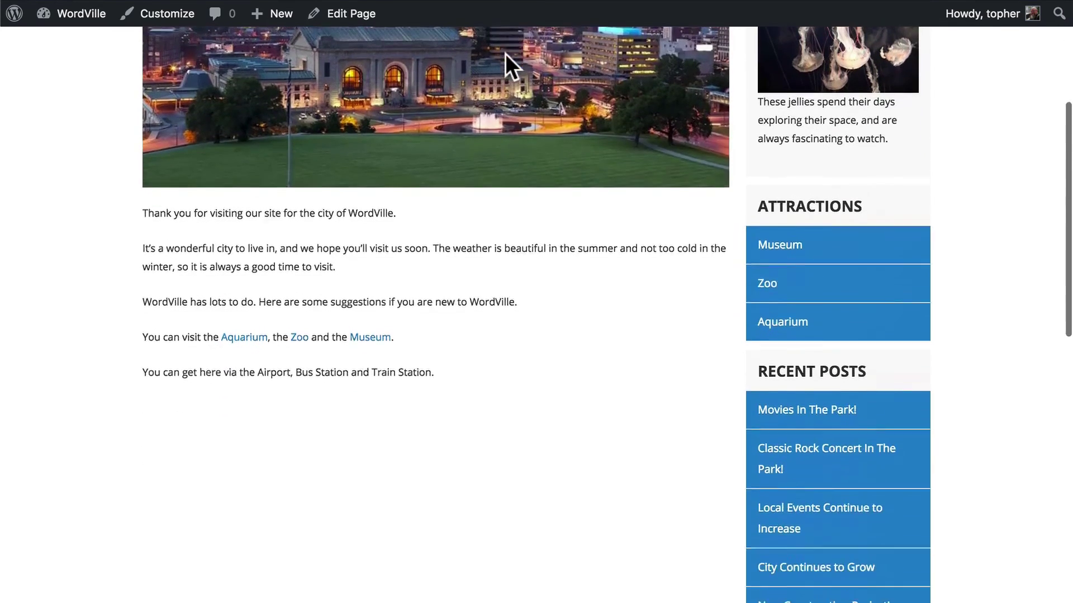
pyautogui.scroll(-3, 505, 54)
pyautogui.scroll(15, 505, 53)
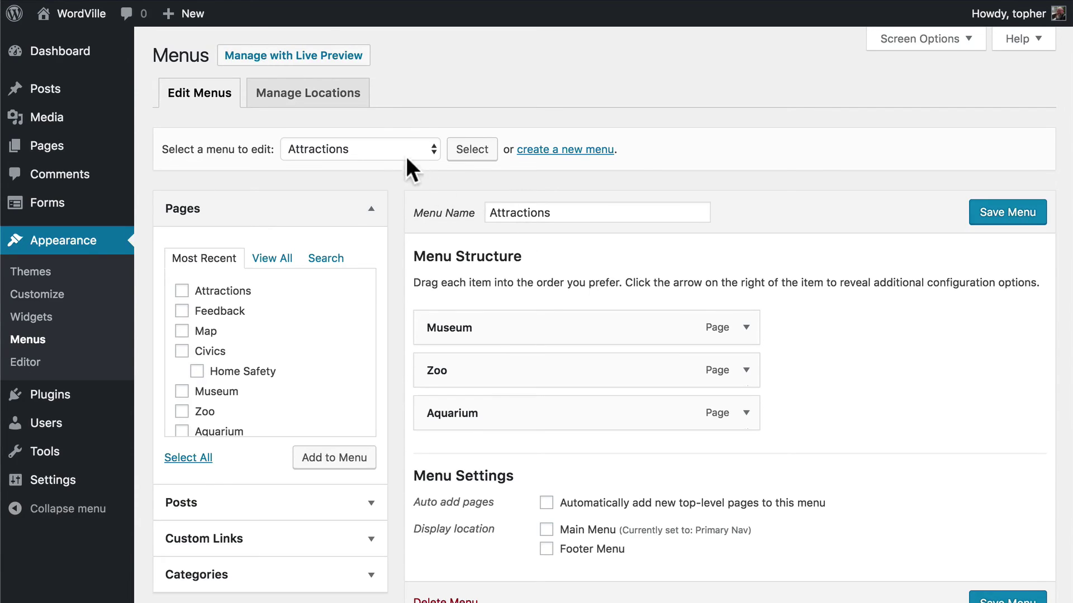
# Load the Primary Nav menu for editing, assign it to the Footer Menu display location as well, and save it.
pyautogui.click(406, 151)
pyautogui.click(388, 166)
pyautogui.click(463, 152)
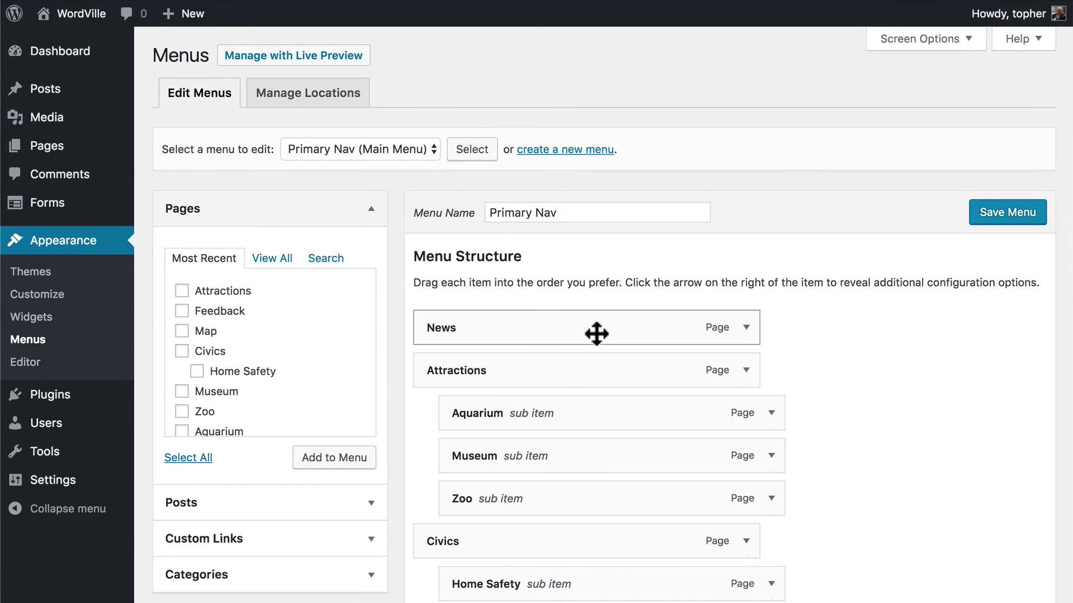
pyautogui.scroll(-5, 596, 333)
pyautogui.scroll(-2, 596, 334)
pyautogui.click(546, 461)
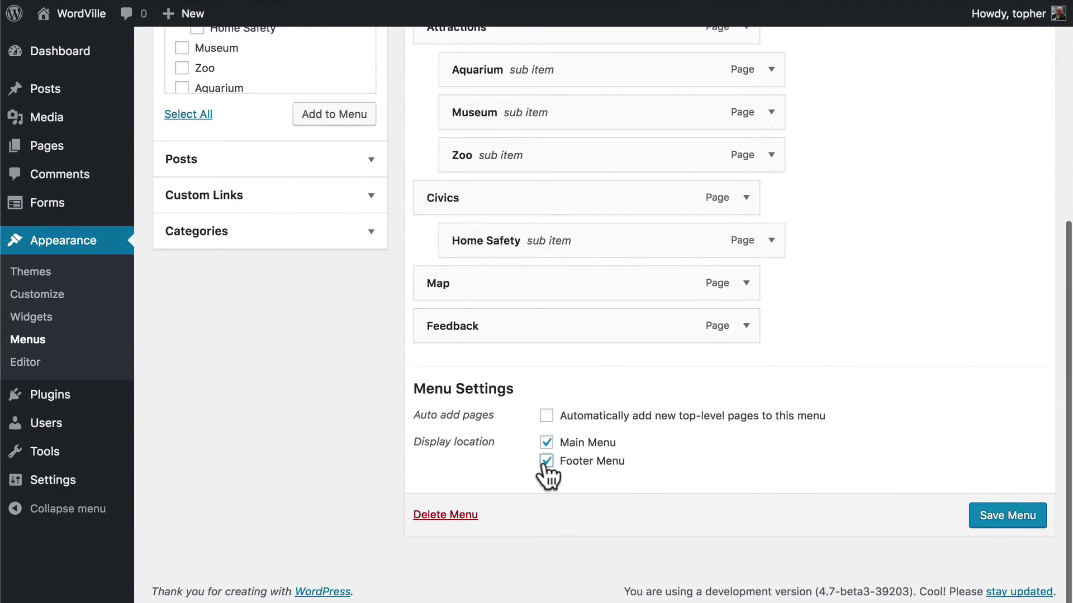
pyautogui.click(1001, 531)
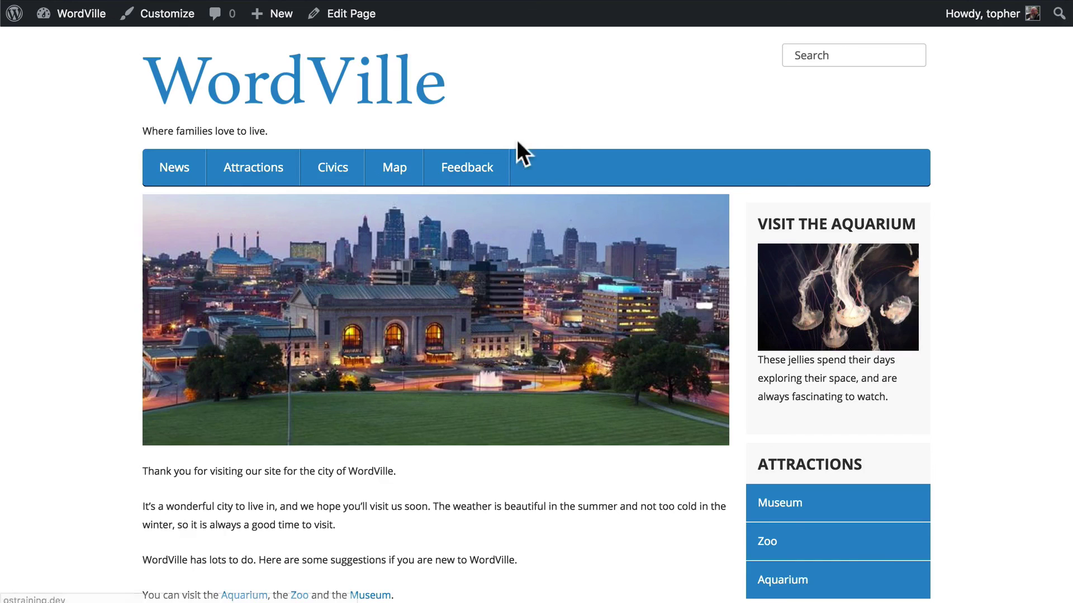
# Compare the footer menu on the live home page with the main navigation at its head.
pyautogui.scroll(-20, 575, 127)
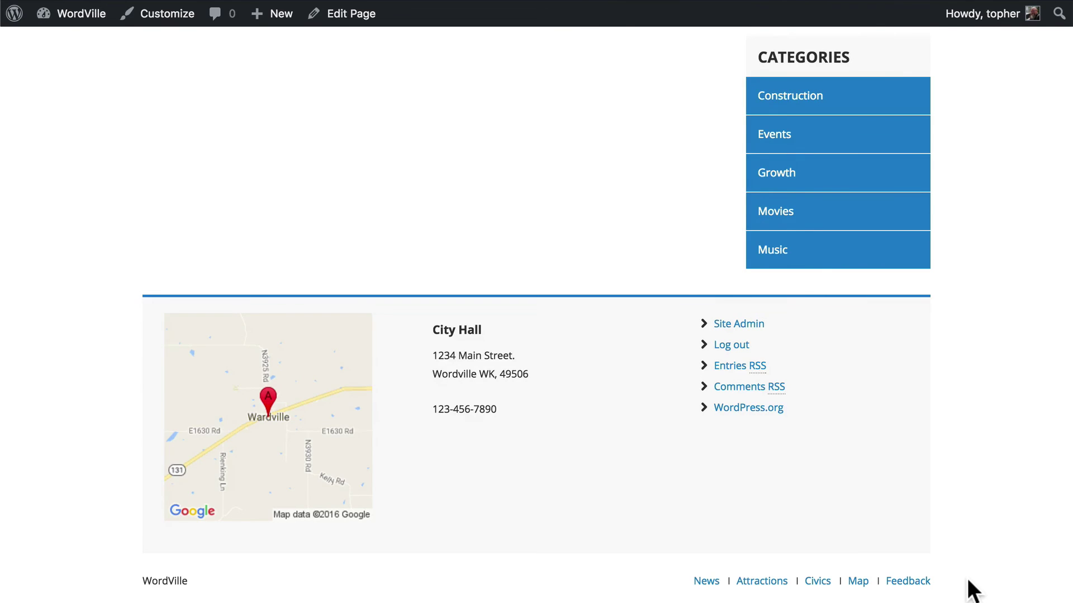
pyautogui.scroll(20, 972, 589)
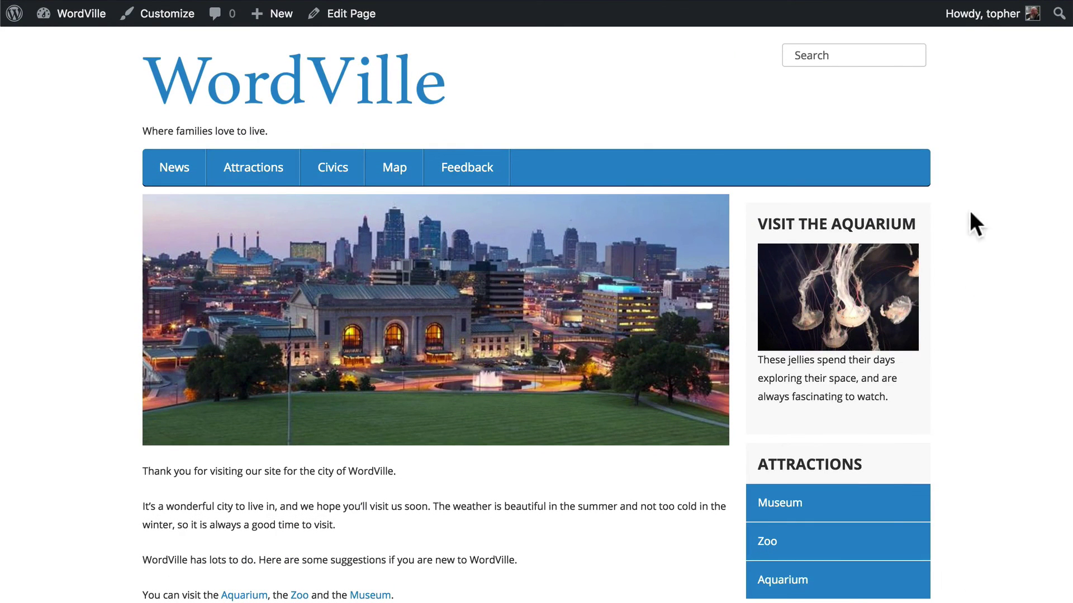
pyautogui.scroll(-15, 964, 174)
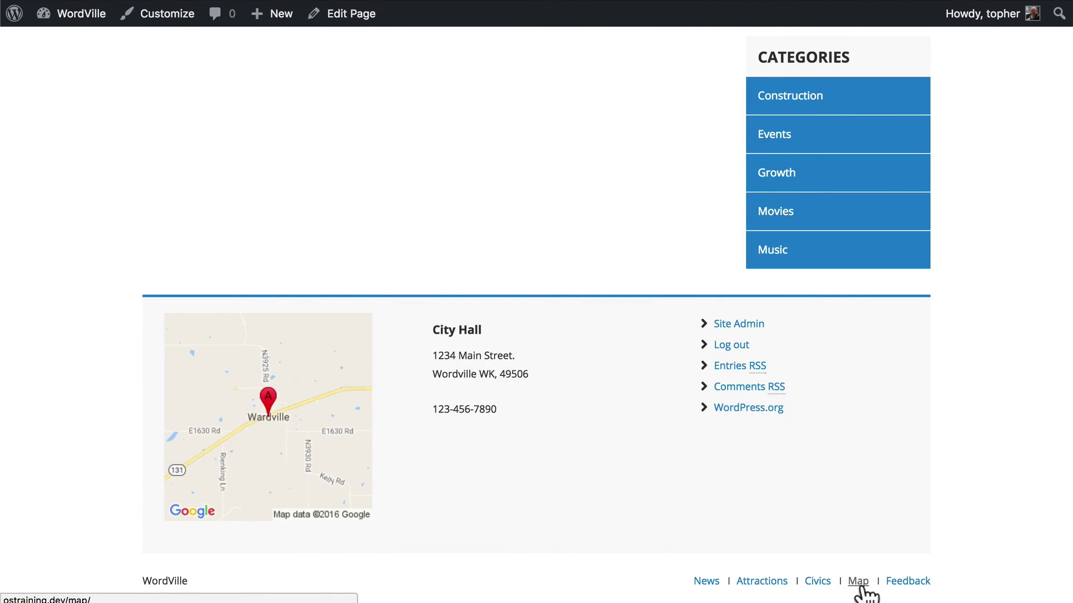
# Open the Attractions page from the footer menu and check its sidebar menu and the Civics and Attractions dropdowns.
pyautogui.click(761, 583)
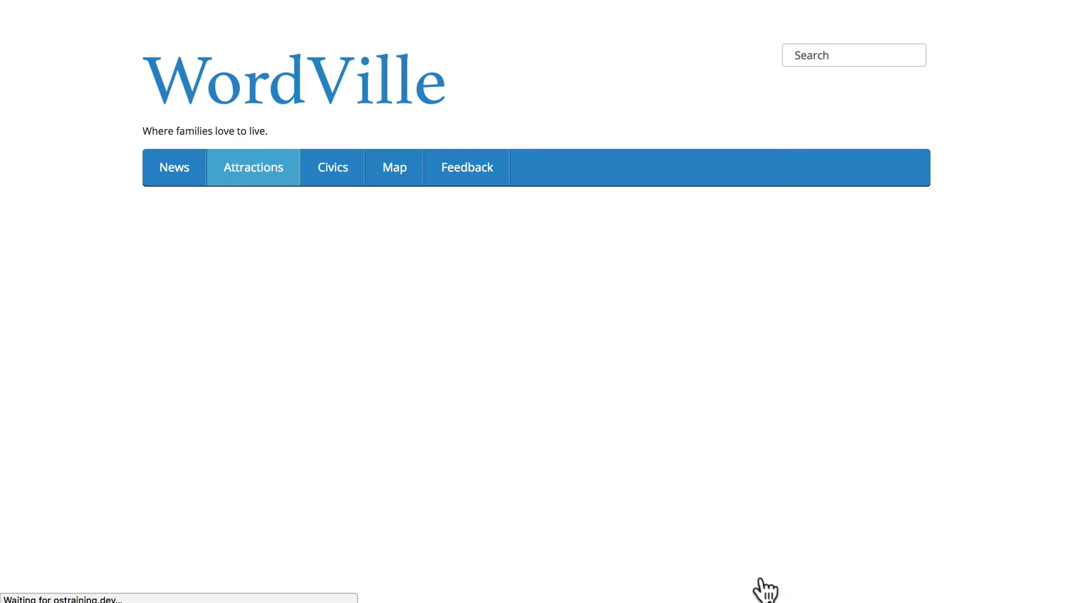
pyautogui.scroll(-5, 493, 375)
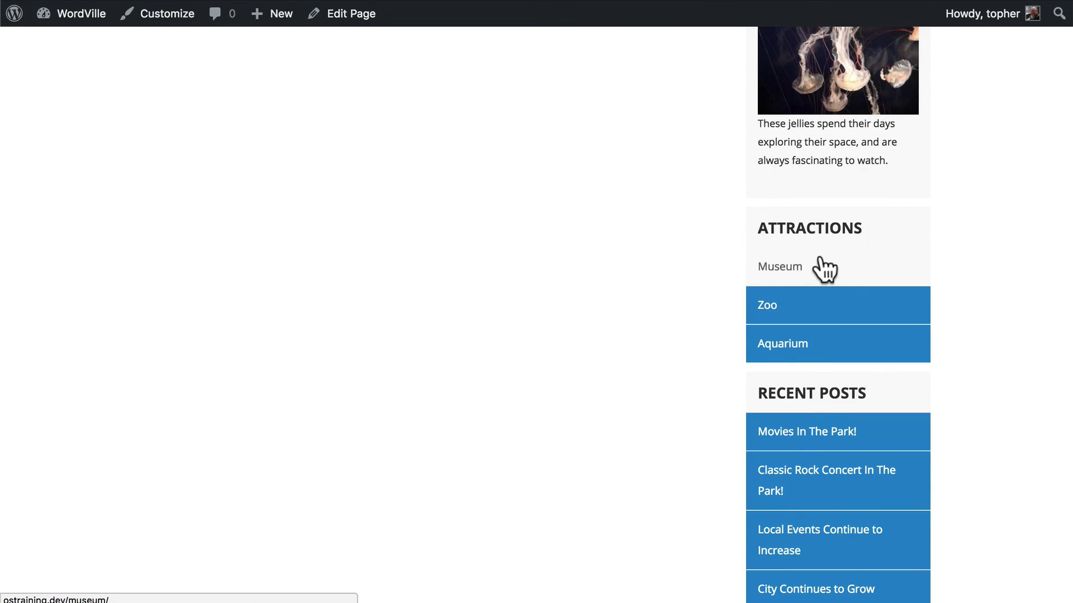
pyautogui.scroll(5, 824, 270)
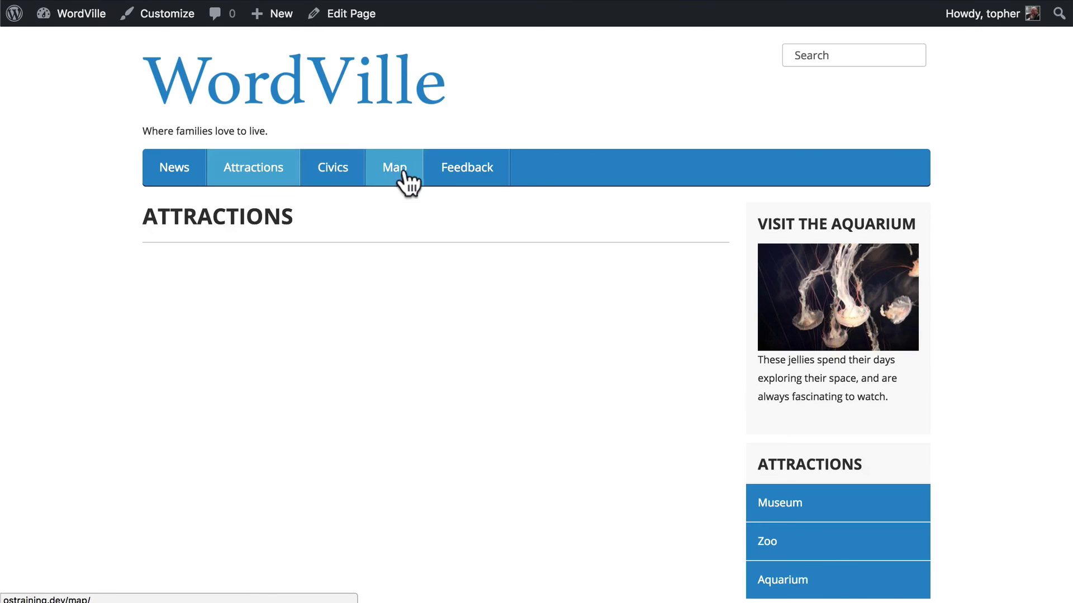
pyautogui.moveTo(327, 177)
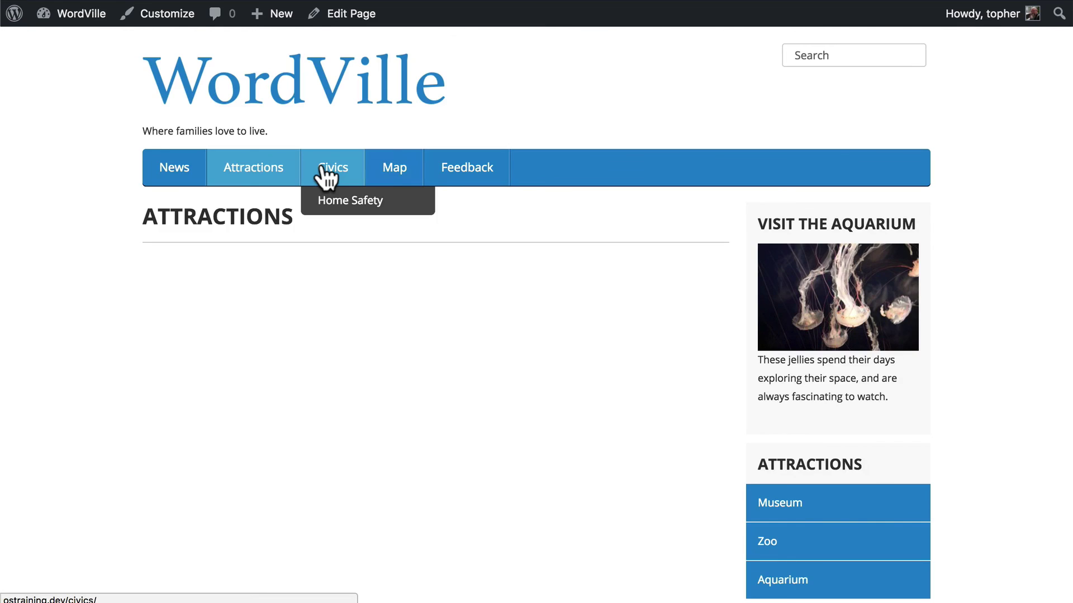
pyautogui.moveTo(272, 177)
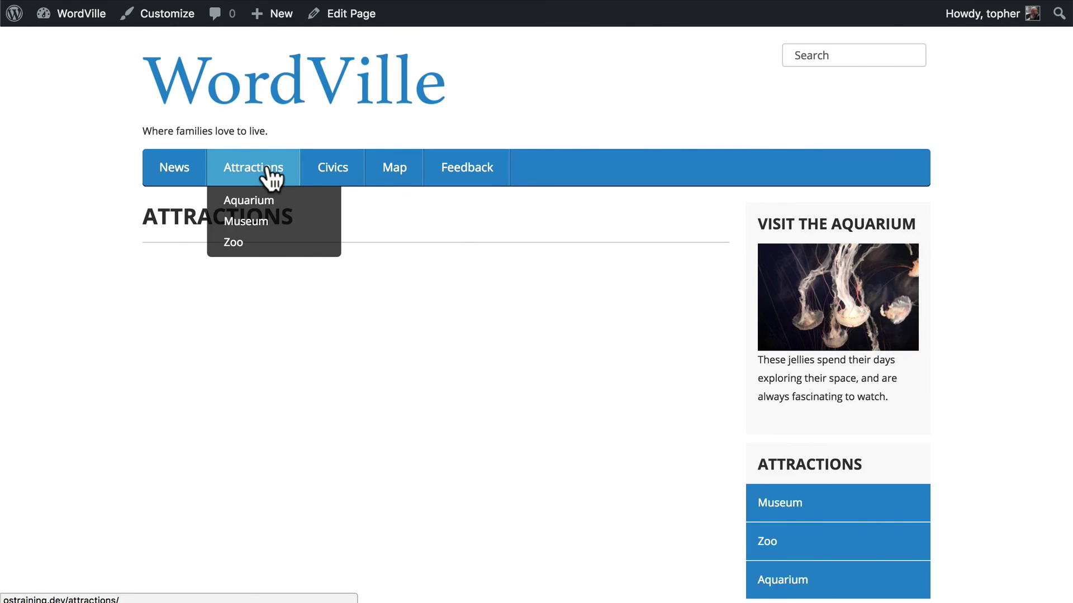